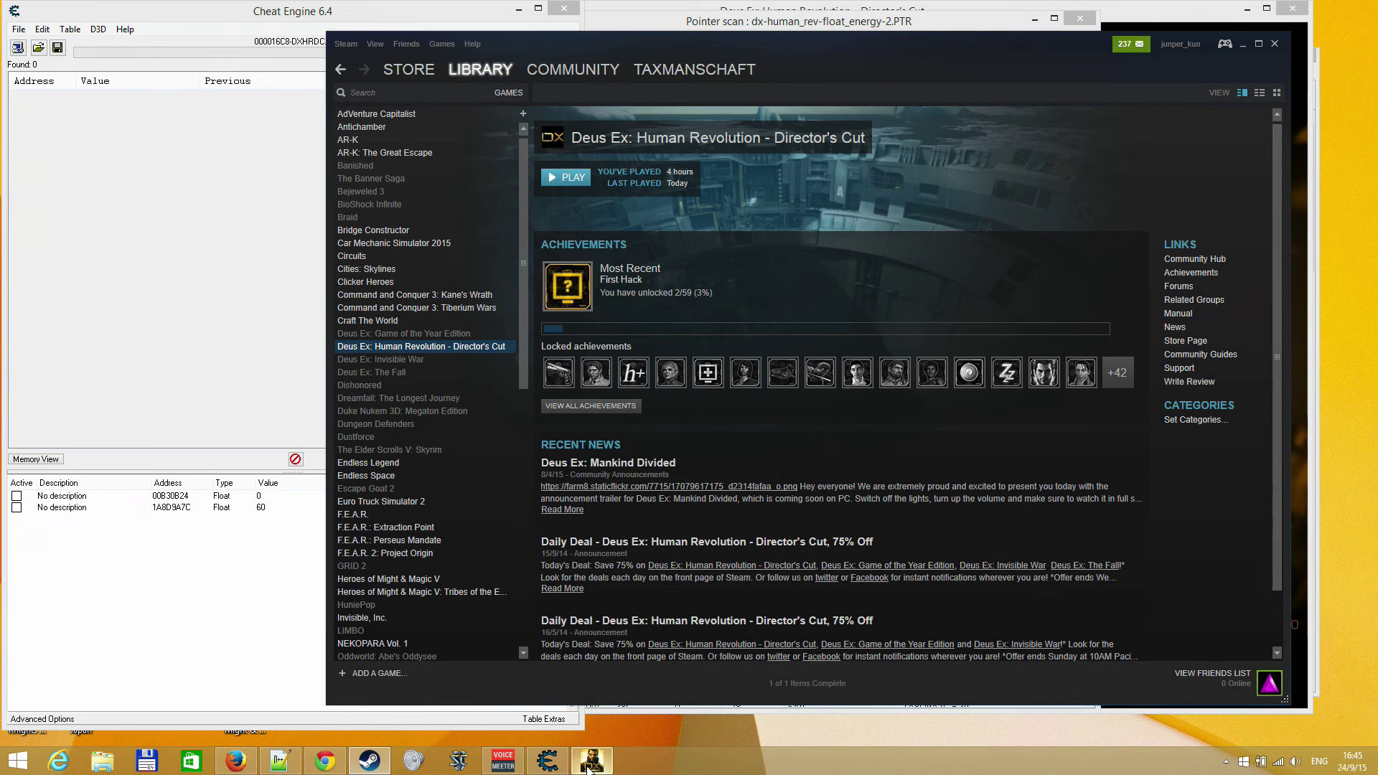
Switch to Firefox and read the GameFAQs post with the Energy Regain code for Cheat Engine, including its script
mouse_move(337, 766)
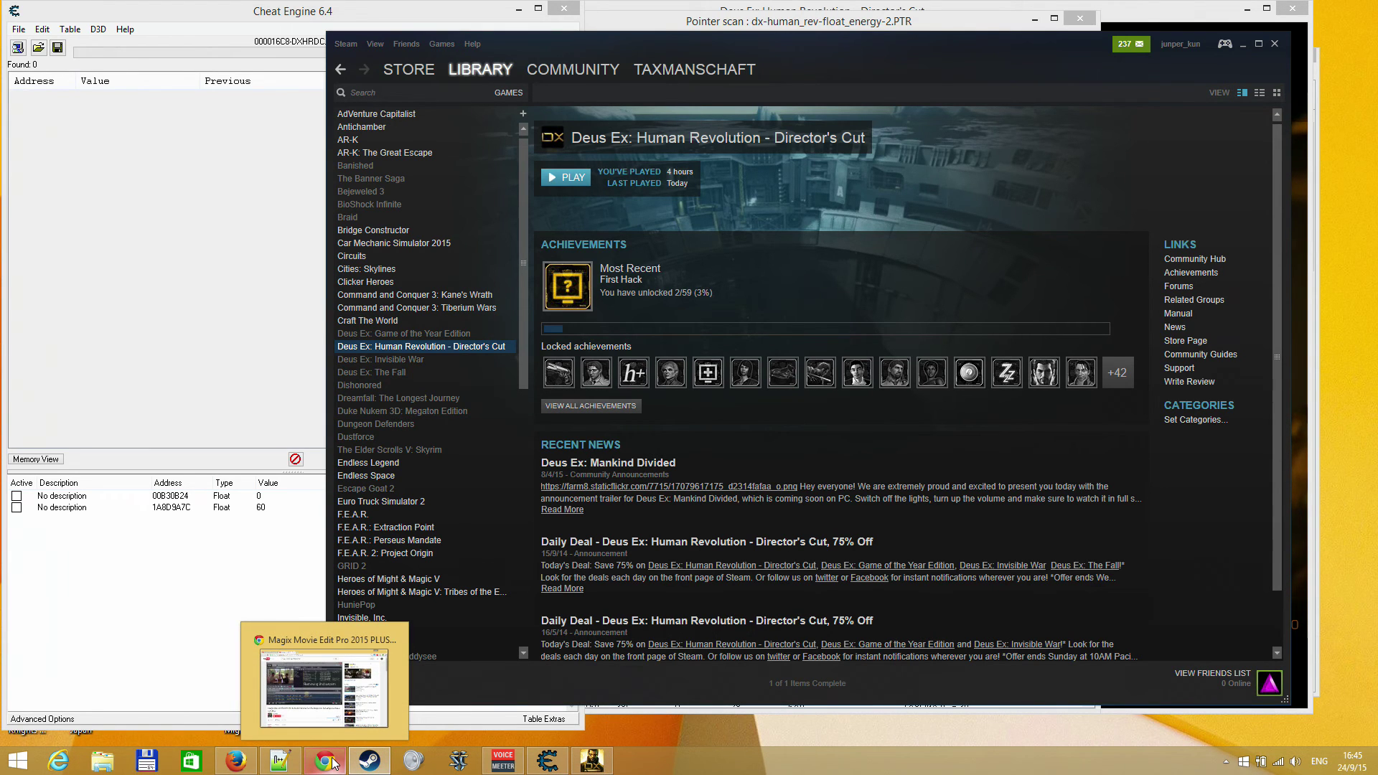
left_click(236, 761)
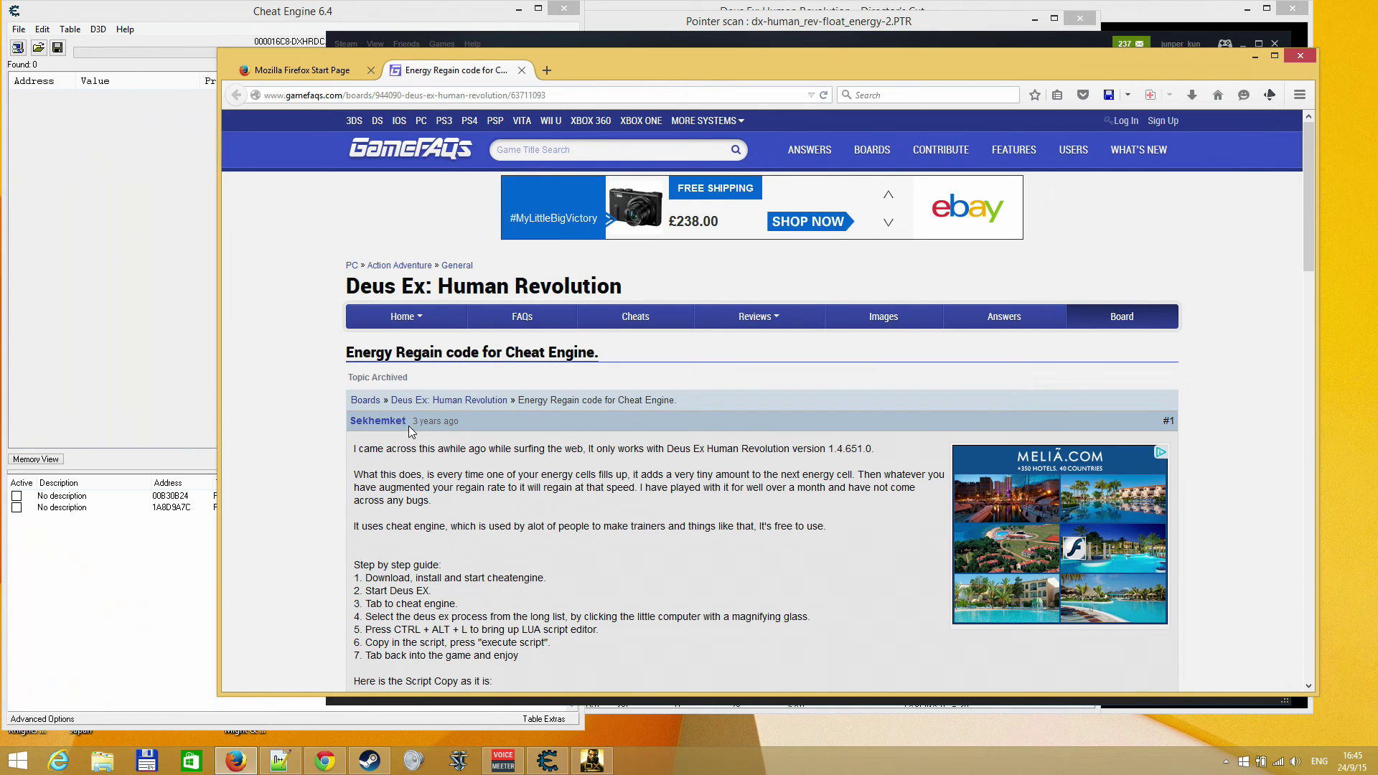
mouse_move(454, 424)
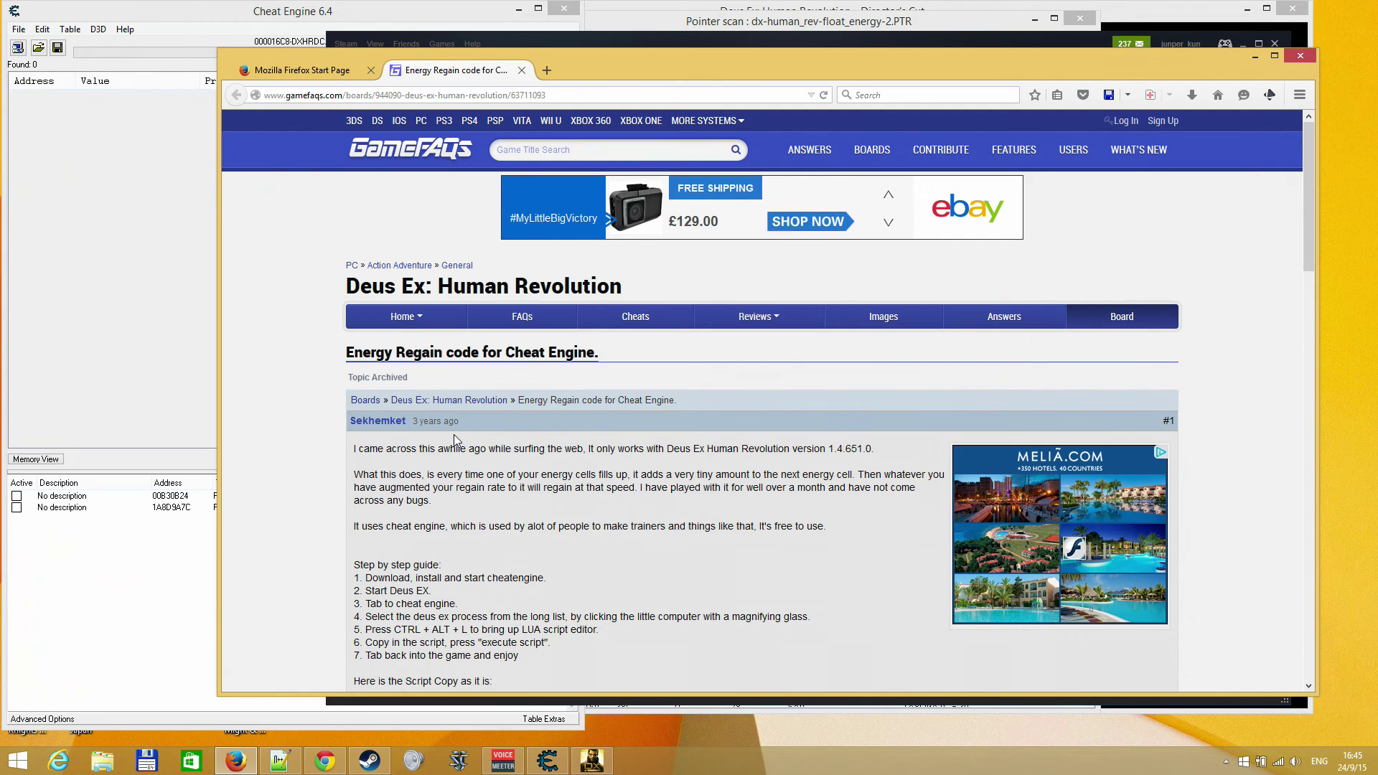
scroll(515, 577, "down", 5)
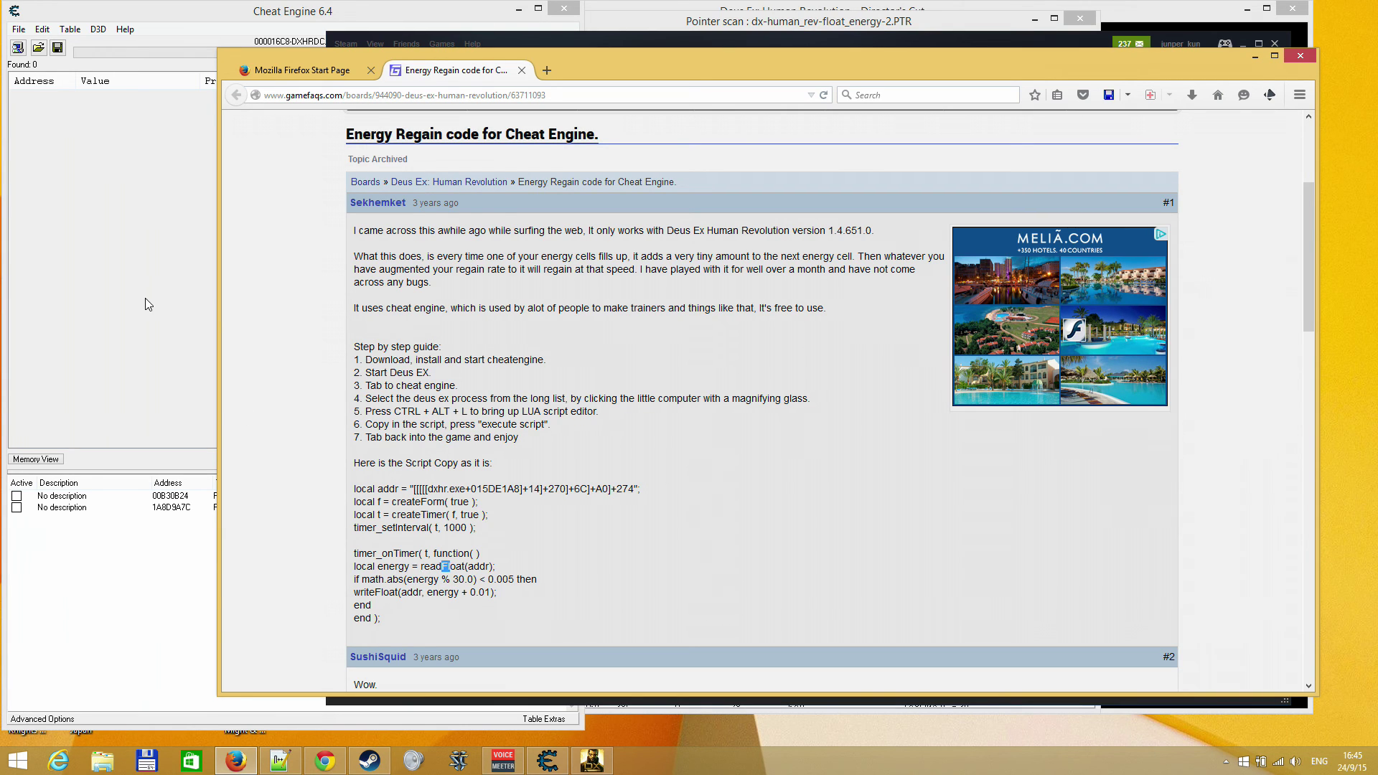
Check the Steam library page for Deus Ex, and view the About information in Cheat Engine
left_click(370, 761)
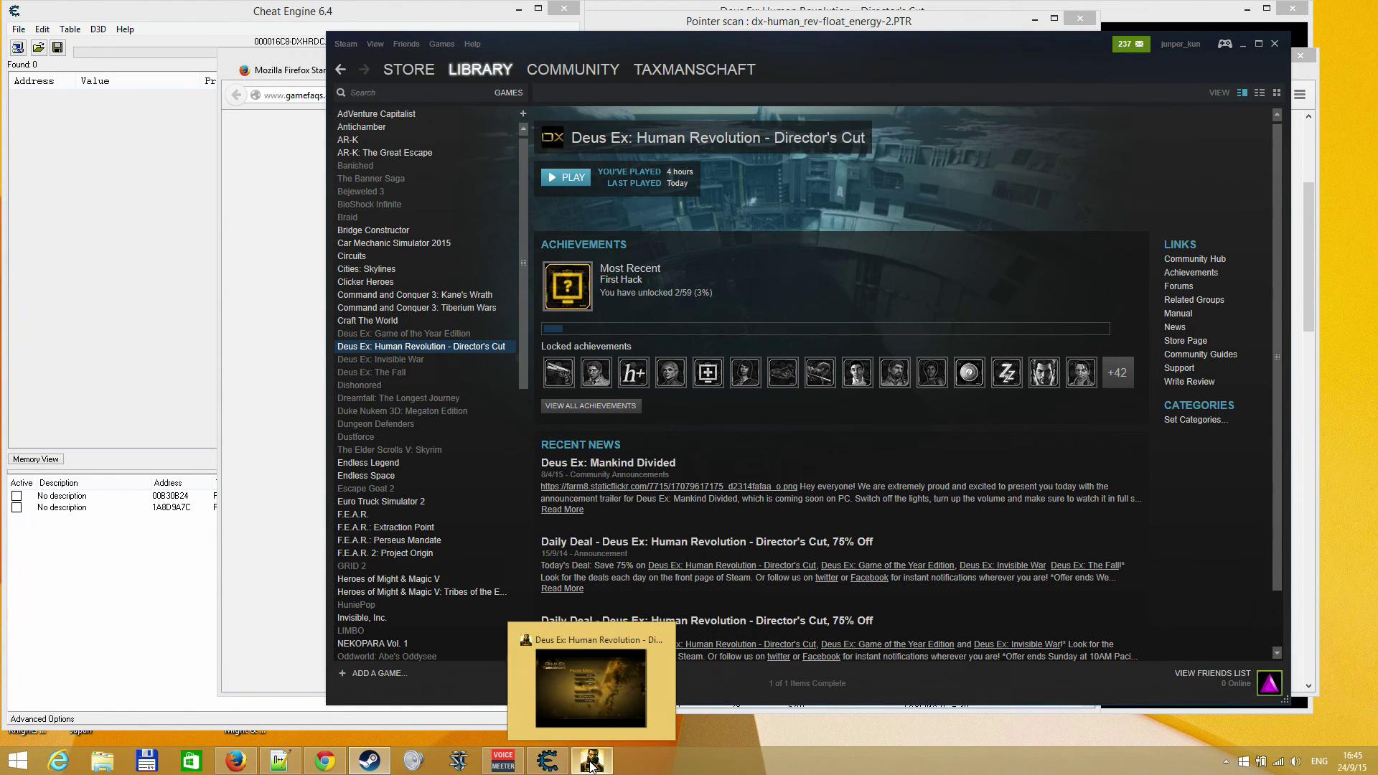
left_click(547, 761)
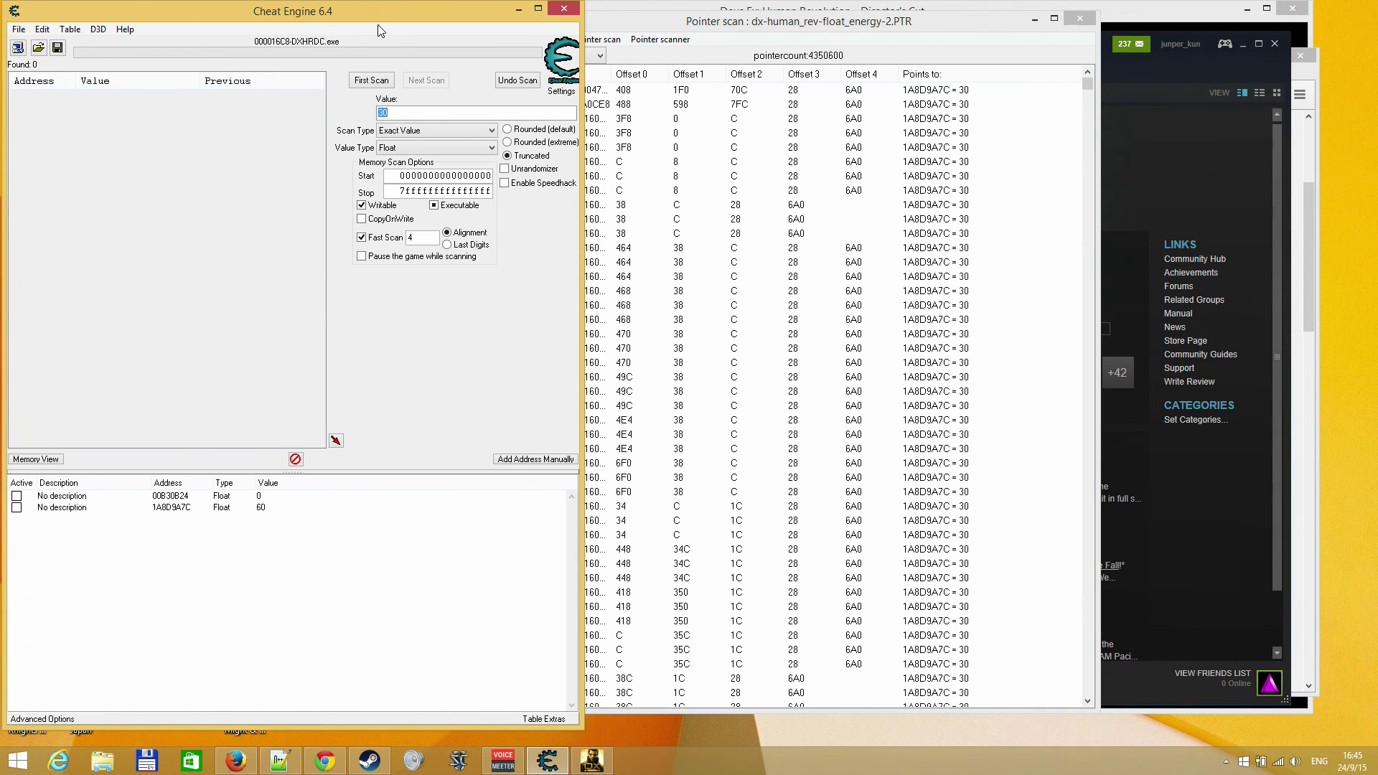
left_click(125, 29)
left_click(137, 86)
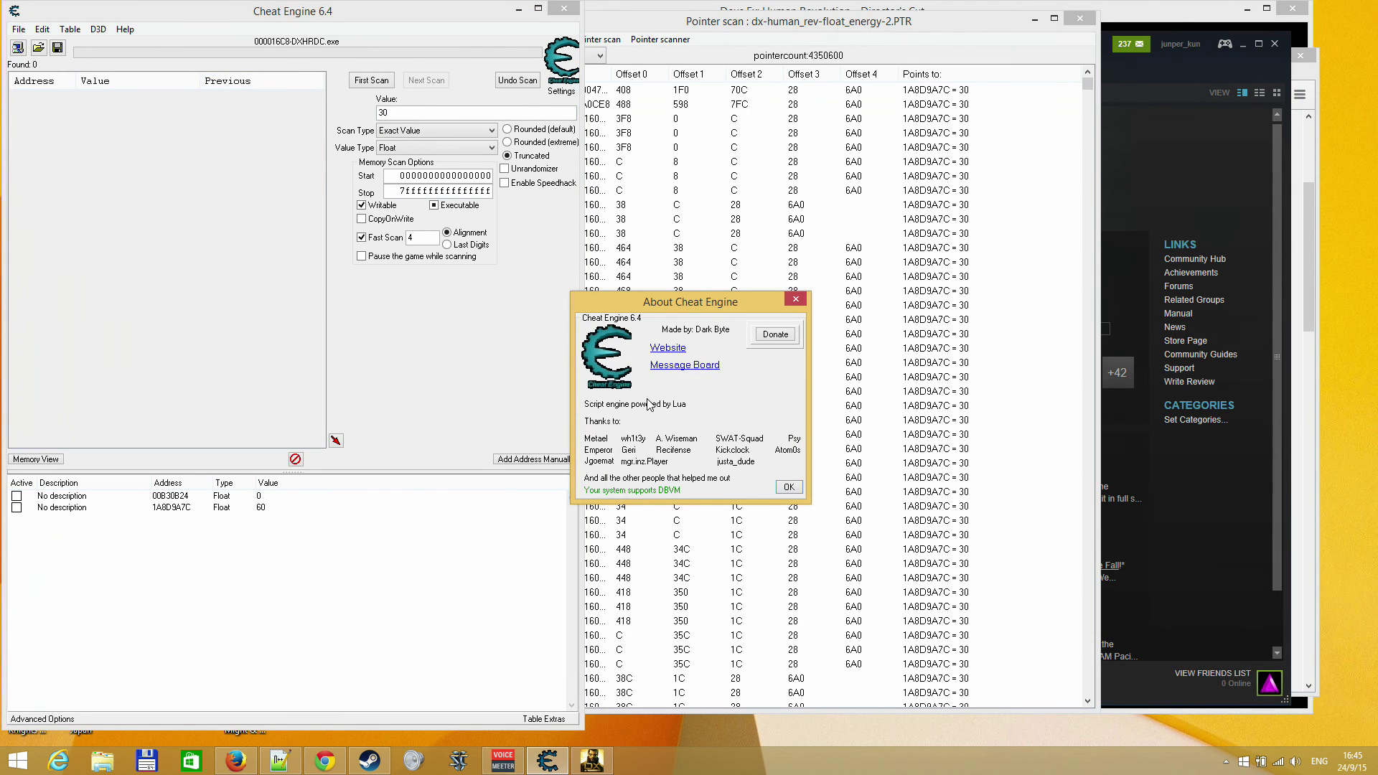
left_click(789, 487)
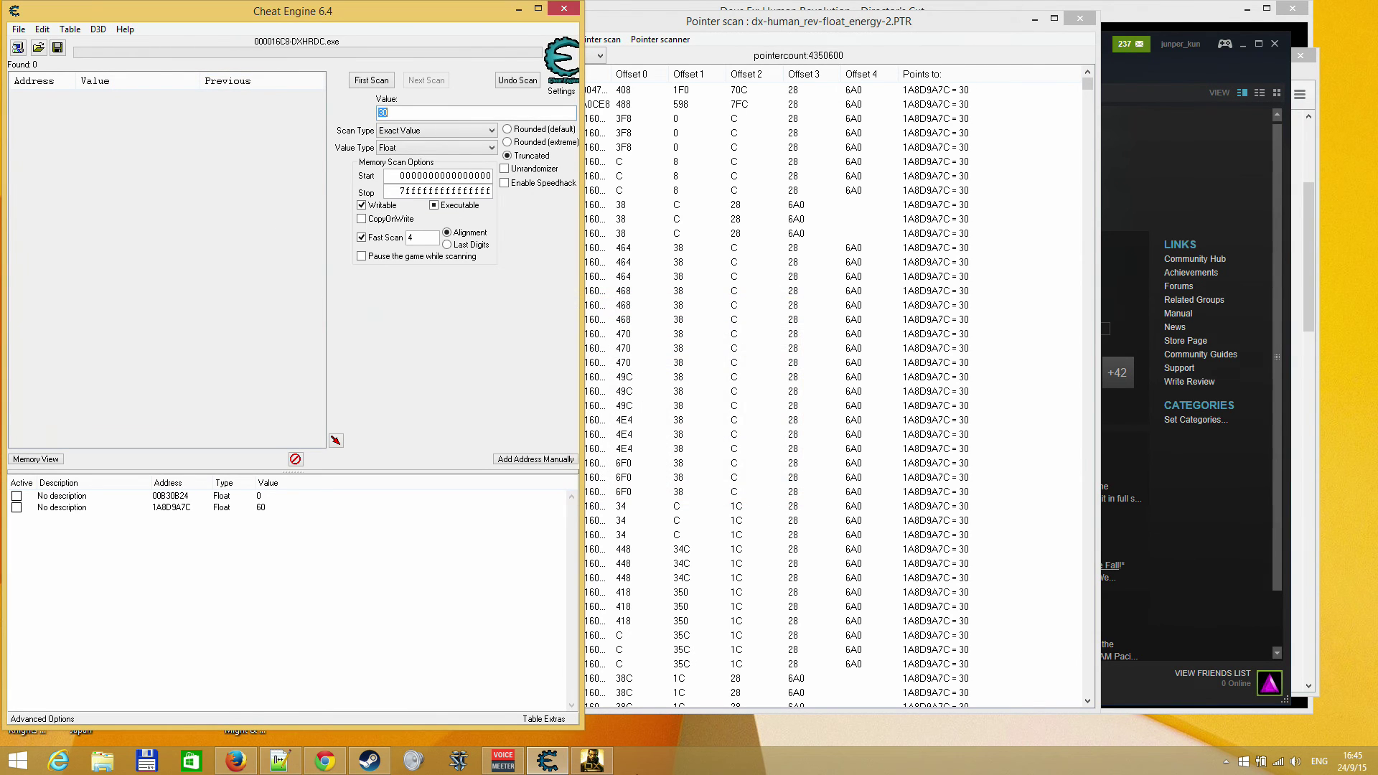
Attach to the DXHRDC.exe process and run a first scan for the exact float value 60
left_click(18, 48)
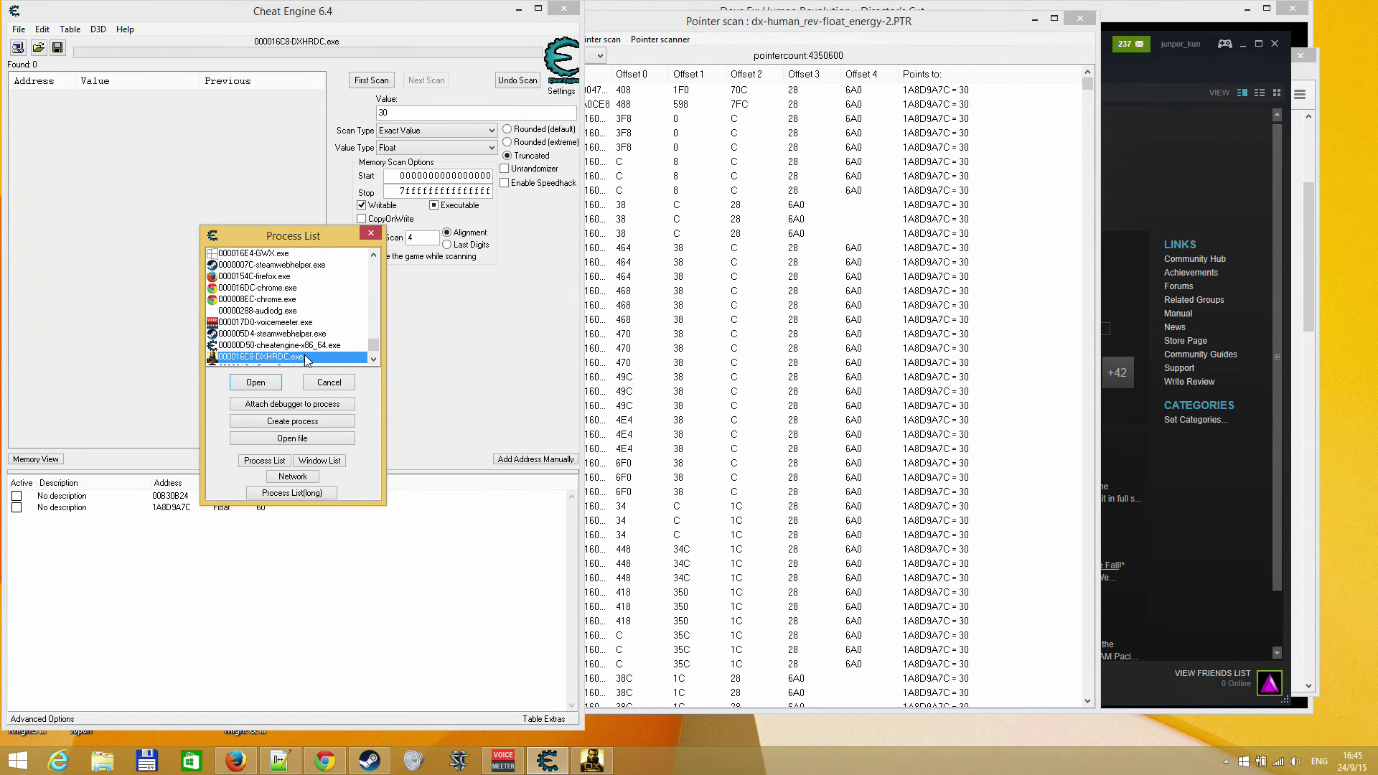
scroll(308, 361, "down", 2)
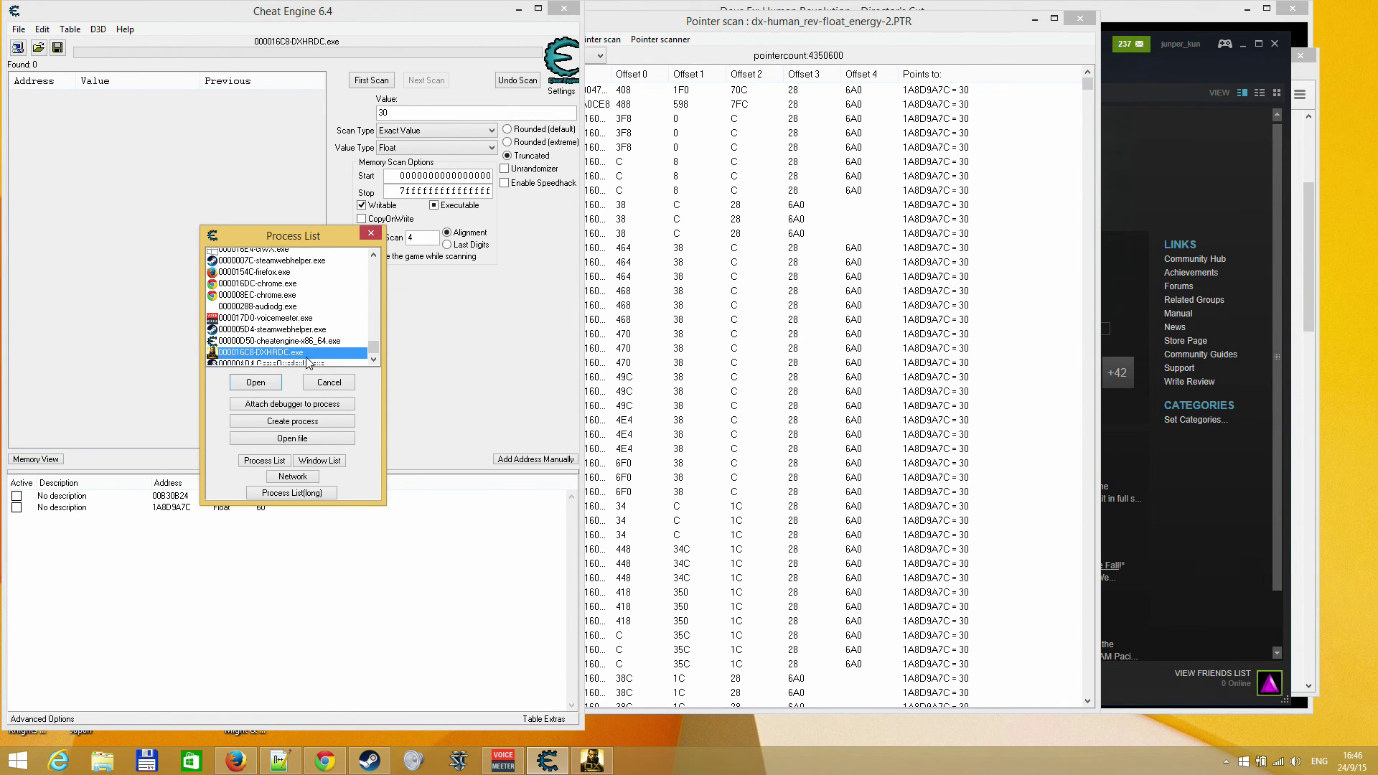
left_click(256, 382)
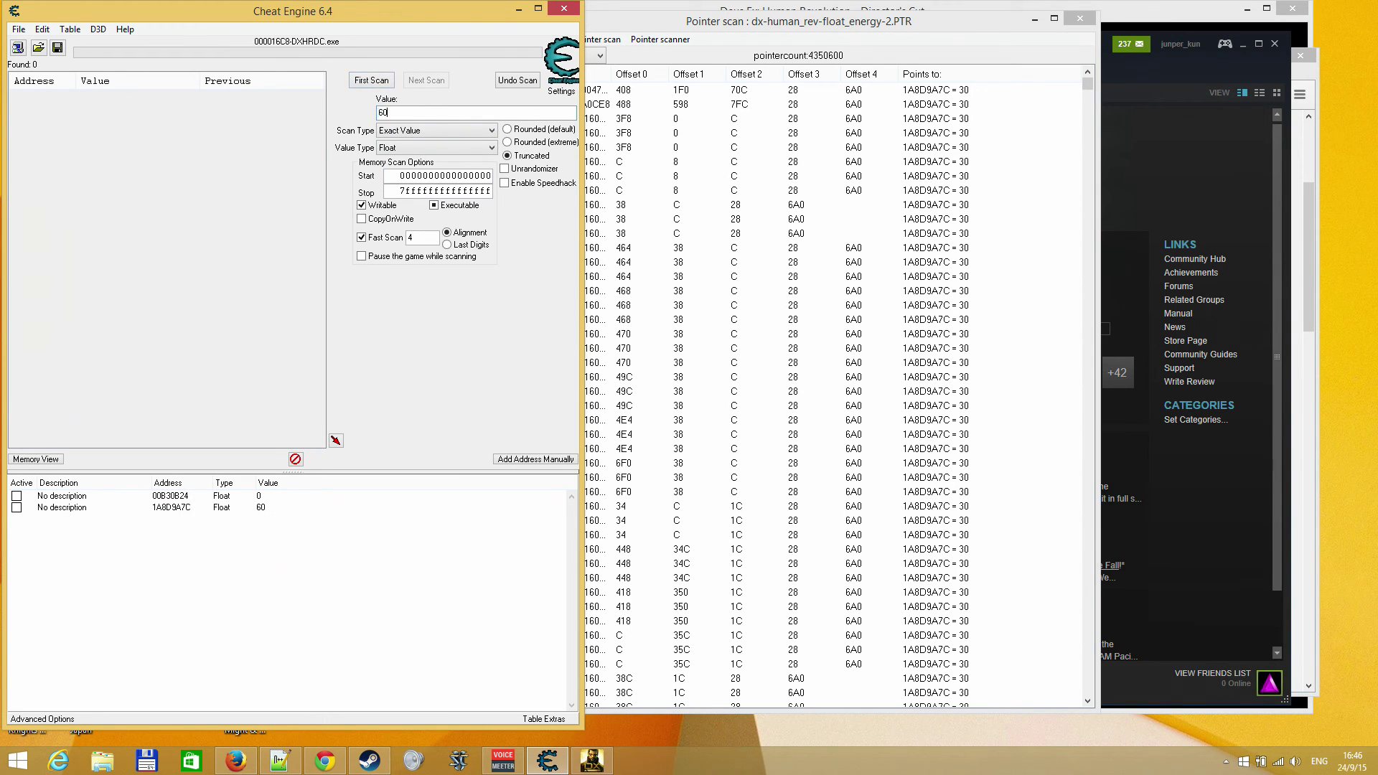
key("Return")
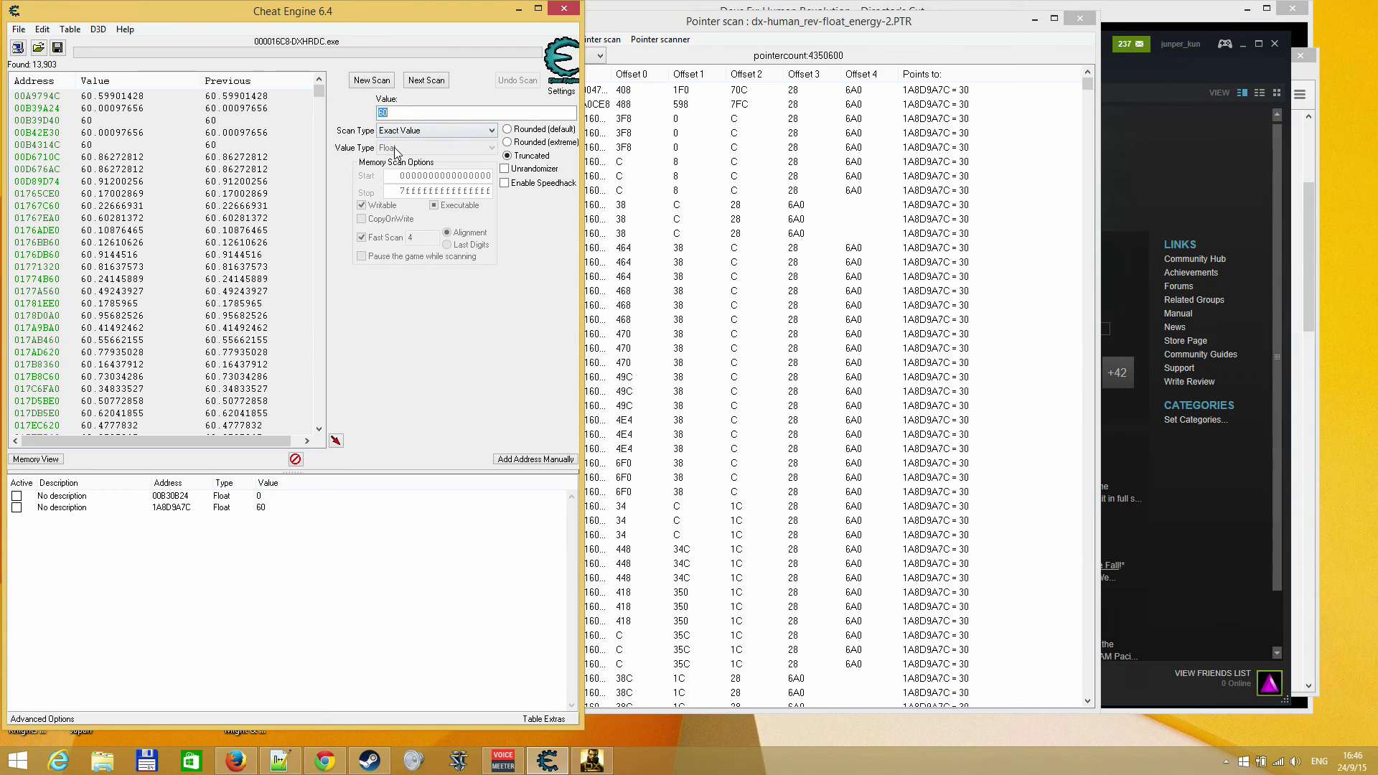
Switch to Deus Ex, resume the game and walk the character up the stairs to the Sarif Industries landing
left_click(591, 760)
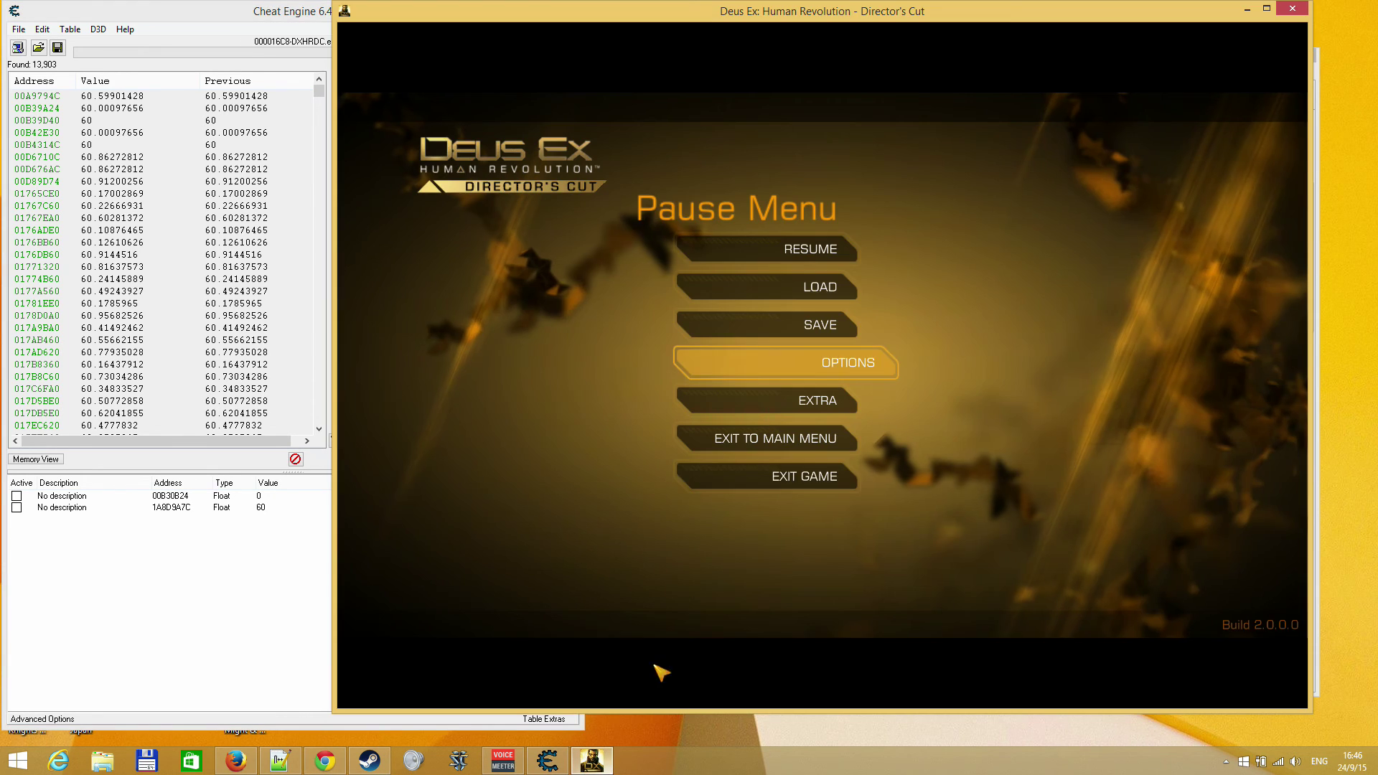
left_click(732, 248)
key("w")
key("w")
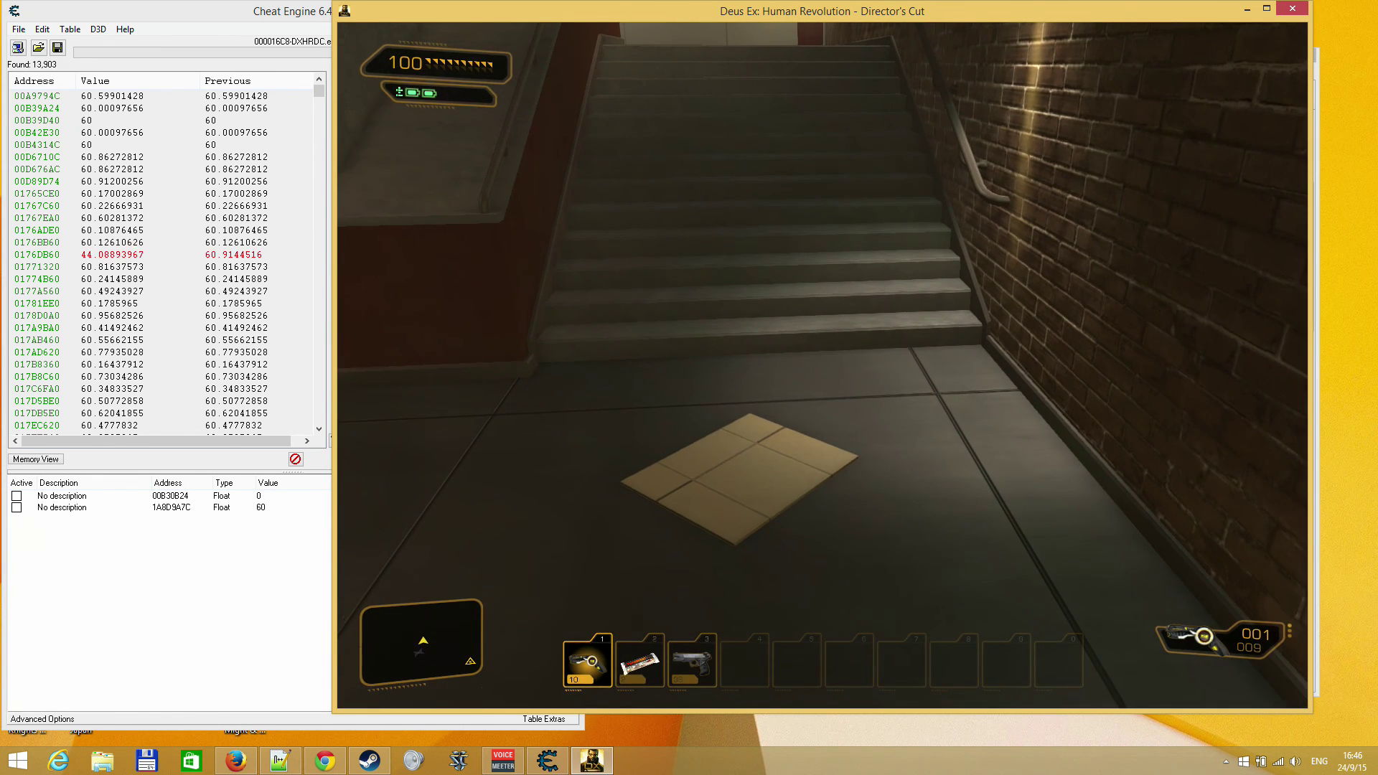
key("w")
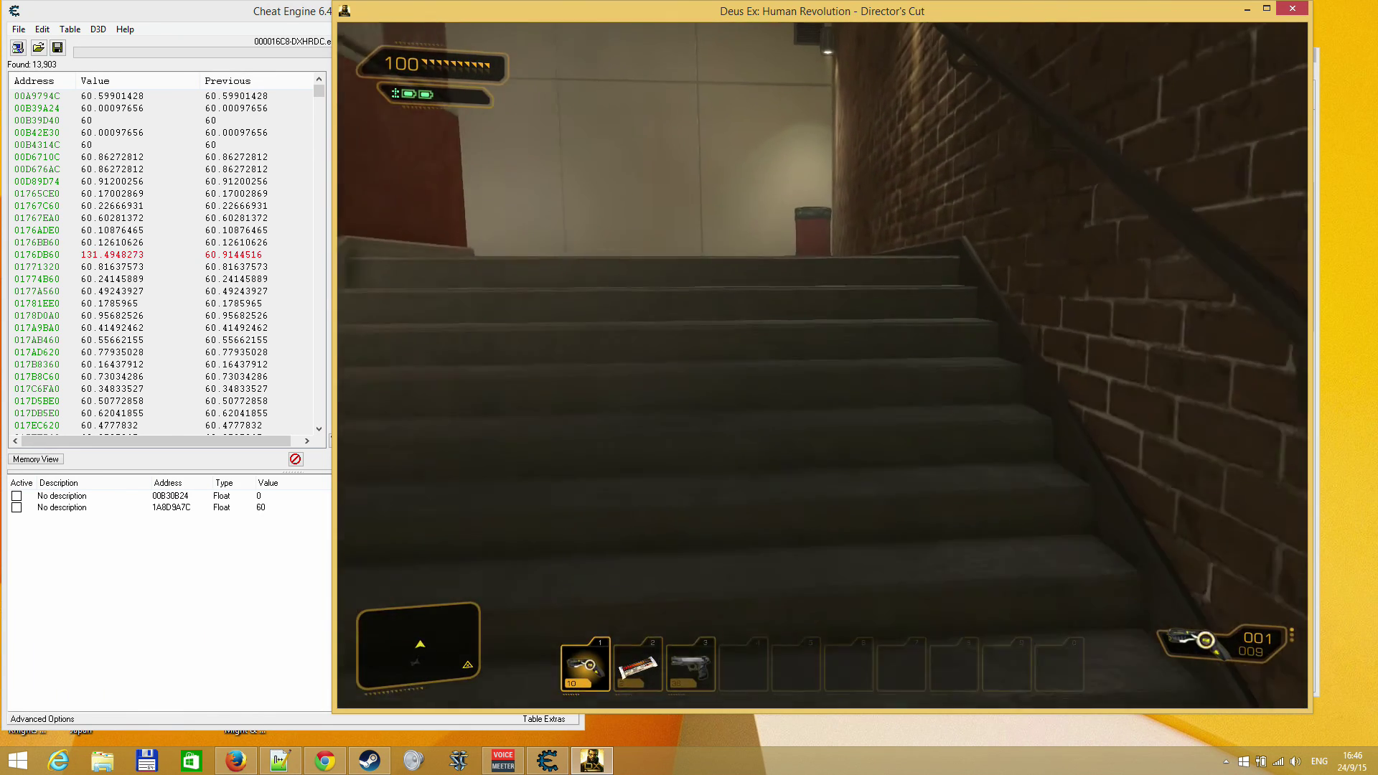
key("w")
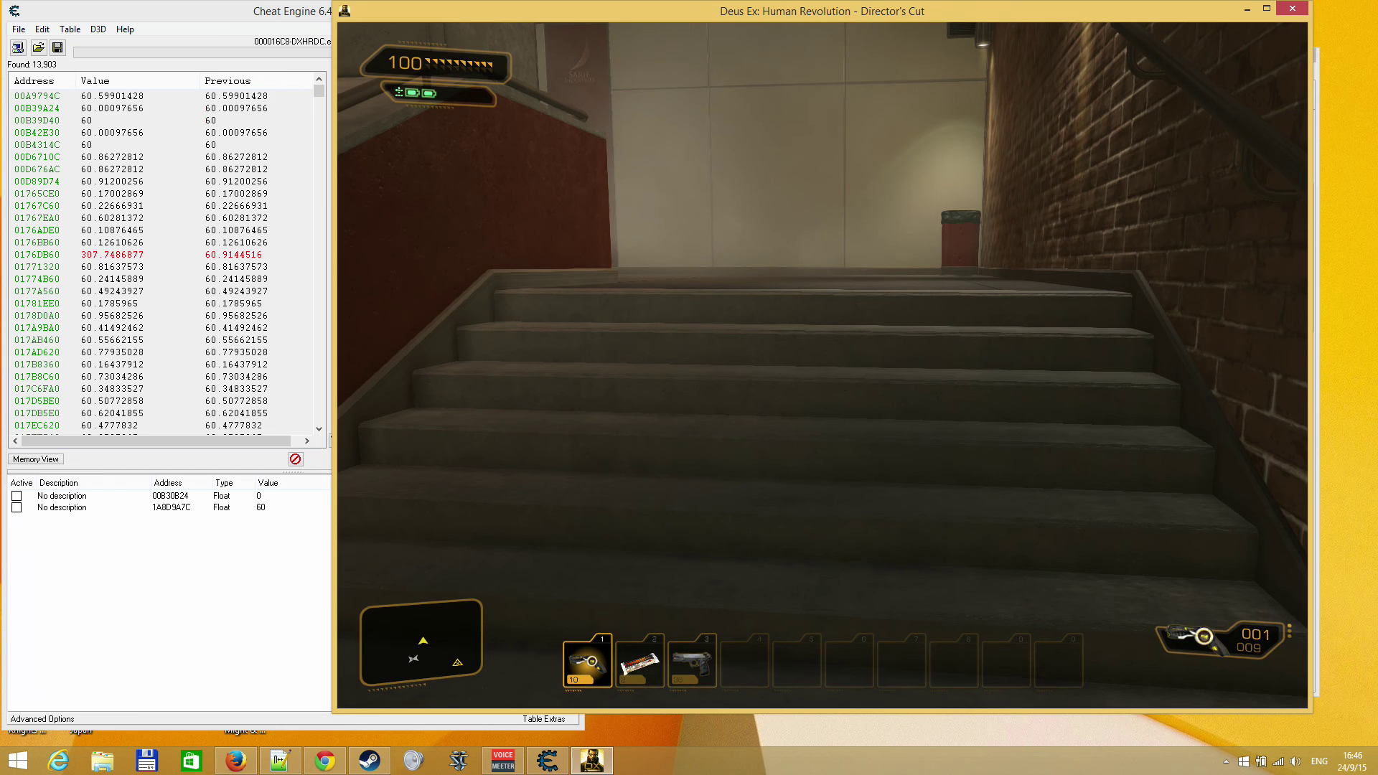
key("w")
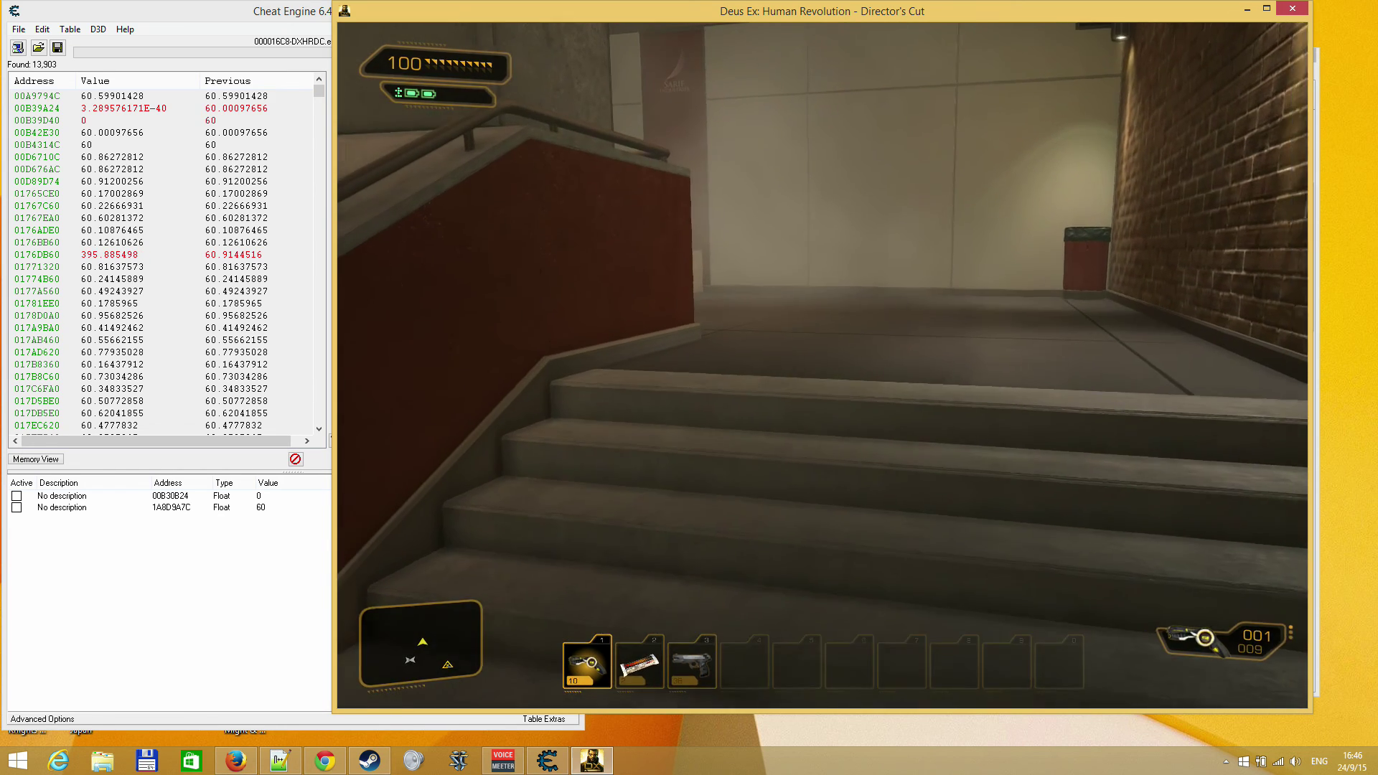
key("w")
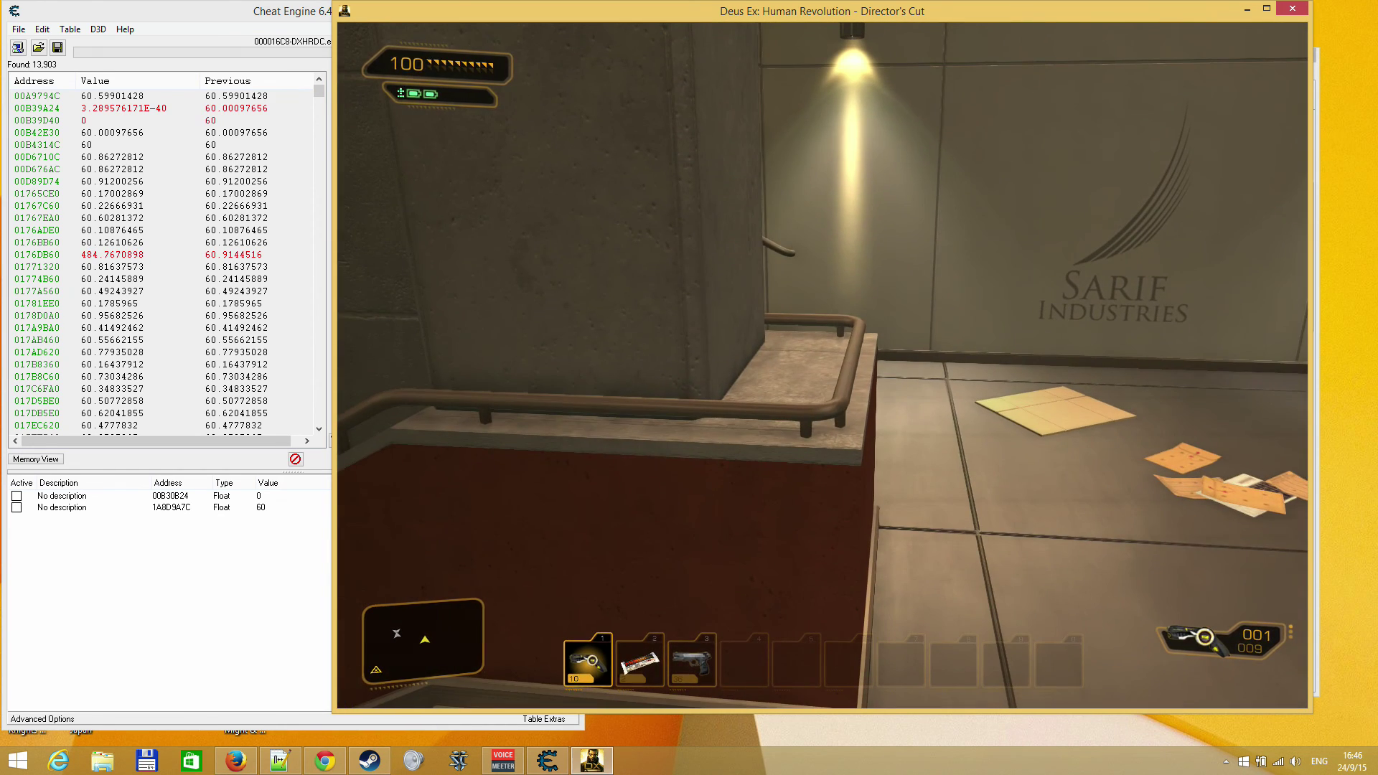
Return to Cheat Engine and filter the found addresses with a next scan for Unchanged value
key("alt+Tab")
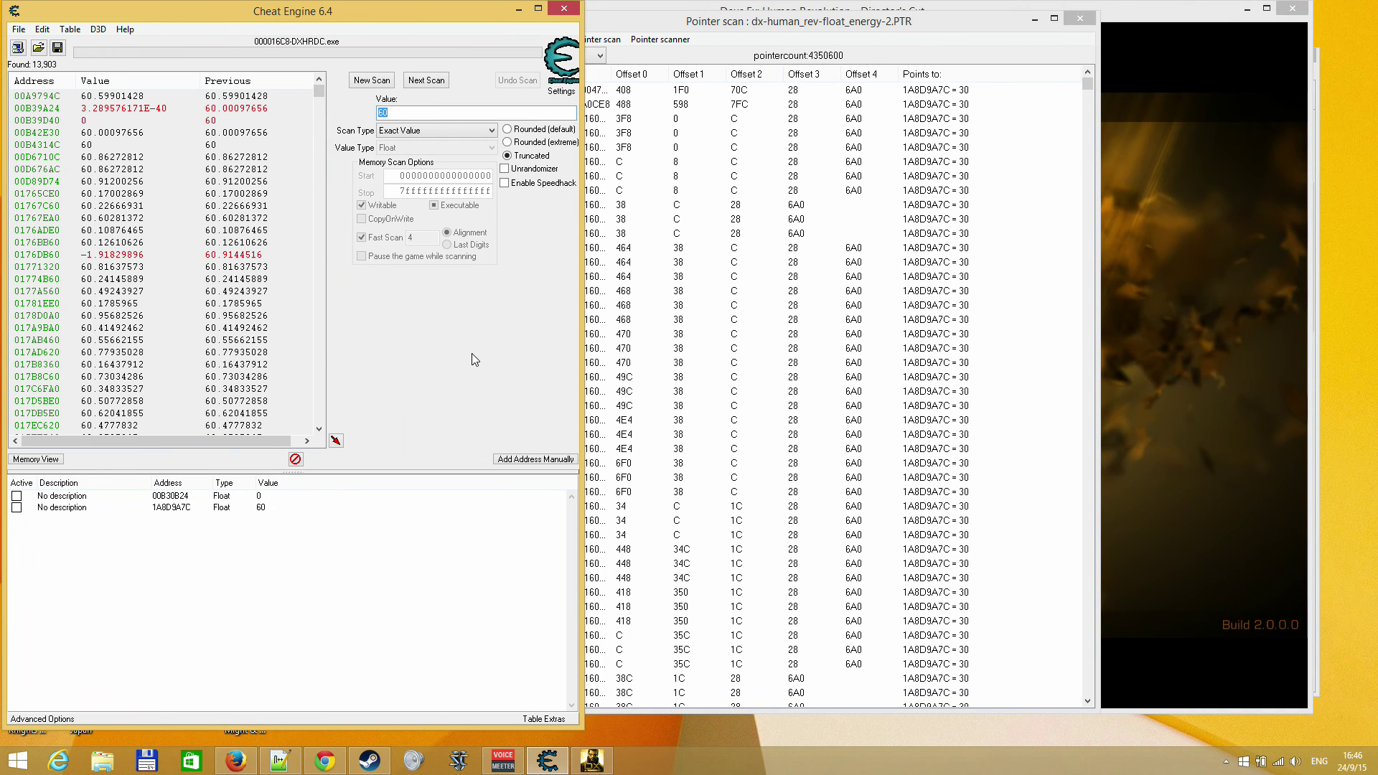
type("60")
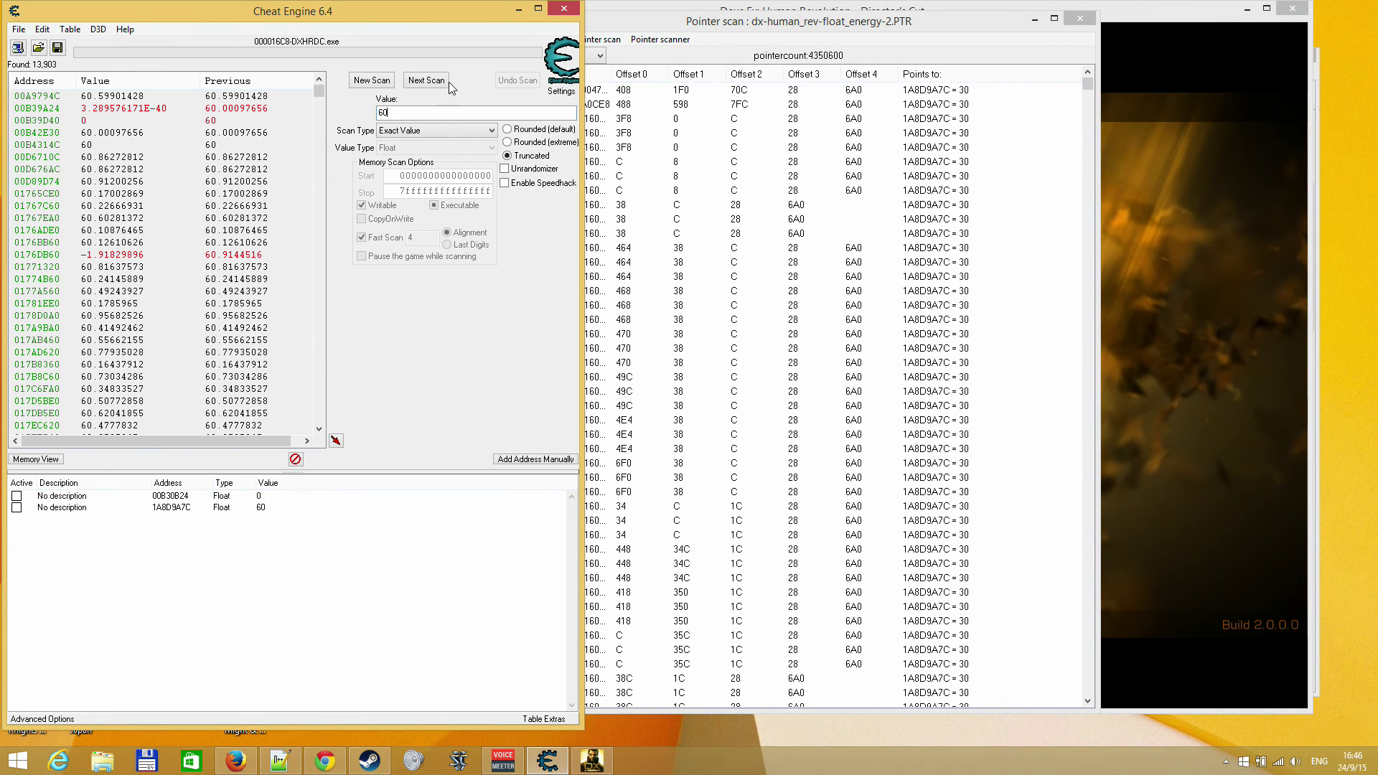
left_click(422, 135)
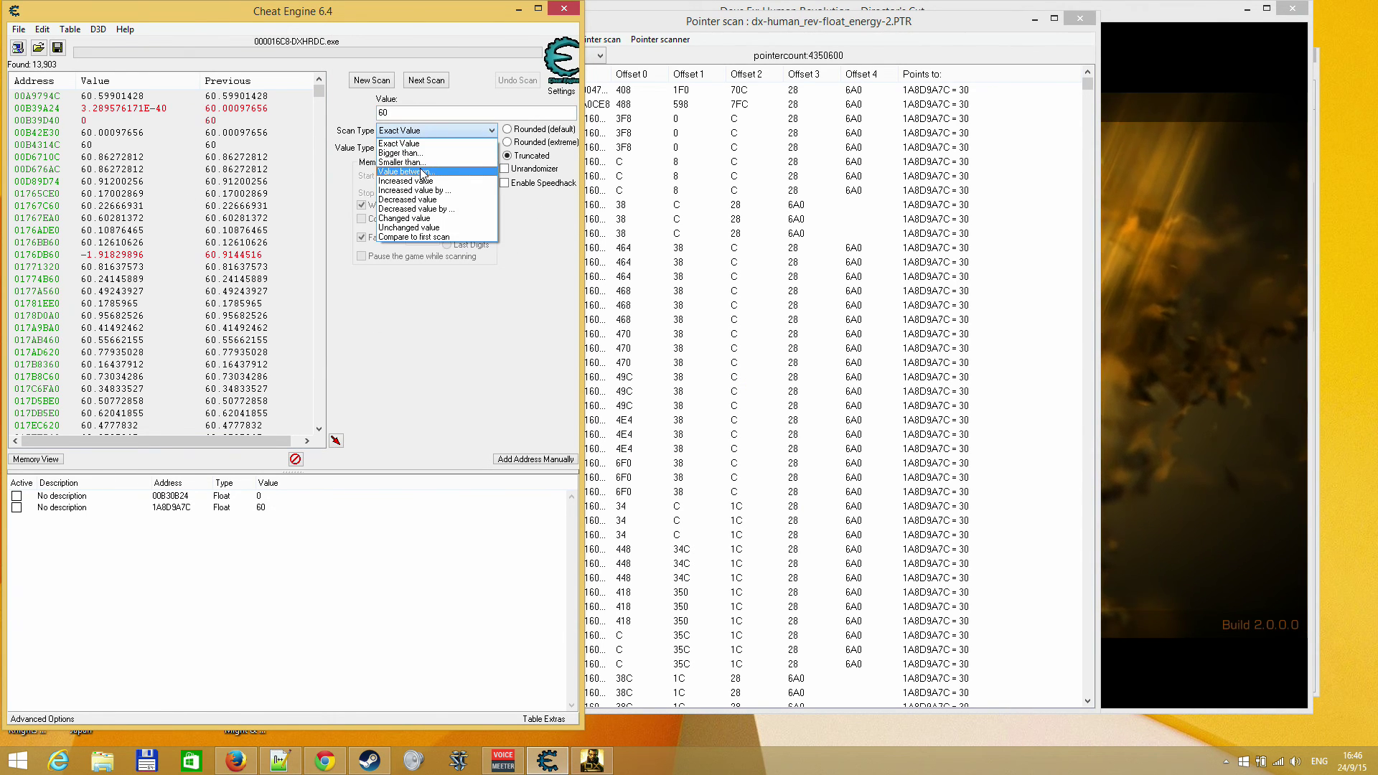
left_click(409, 227)
left_click(444, 77)
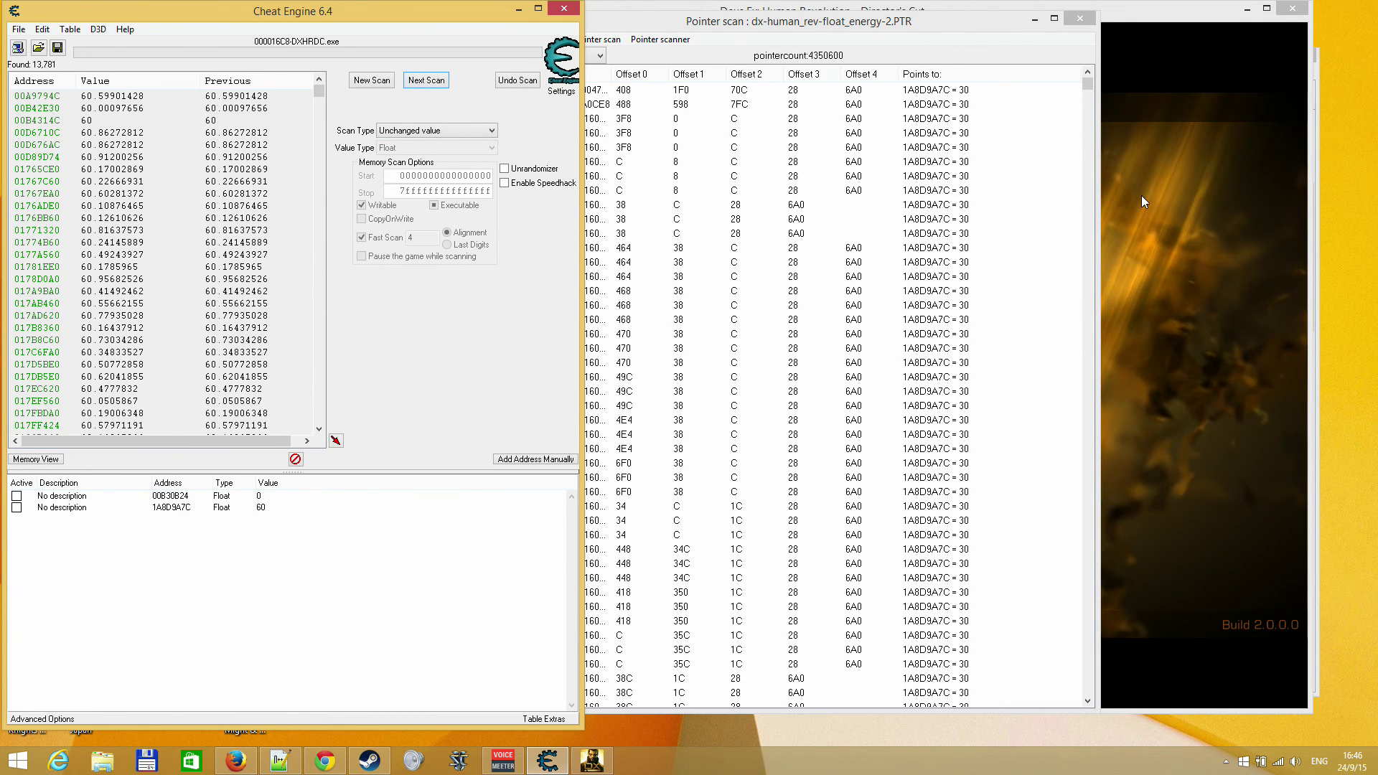
Switch to Deus Ex, resume the game and climb the next stairs to the cardboard box on the crates
left_click(1165, 202)
key("Escape")
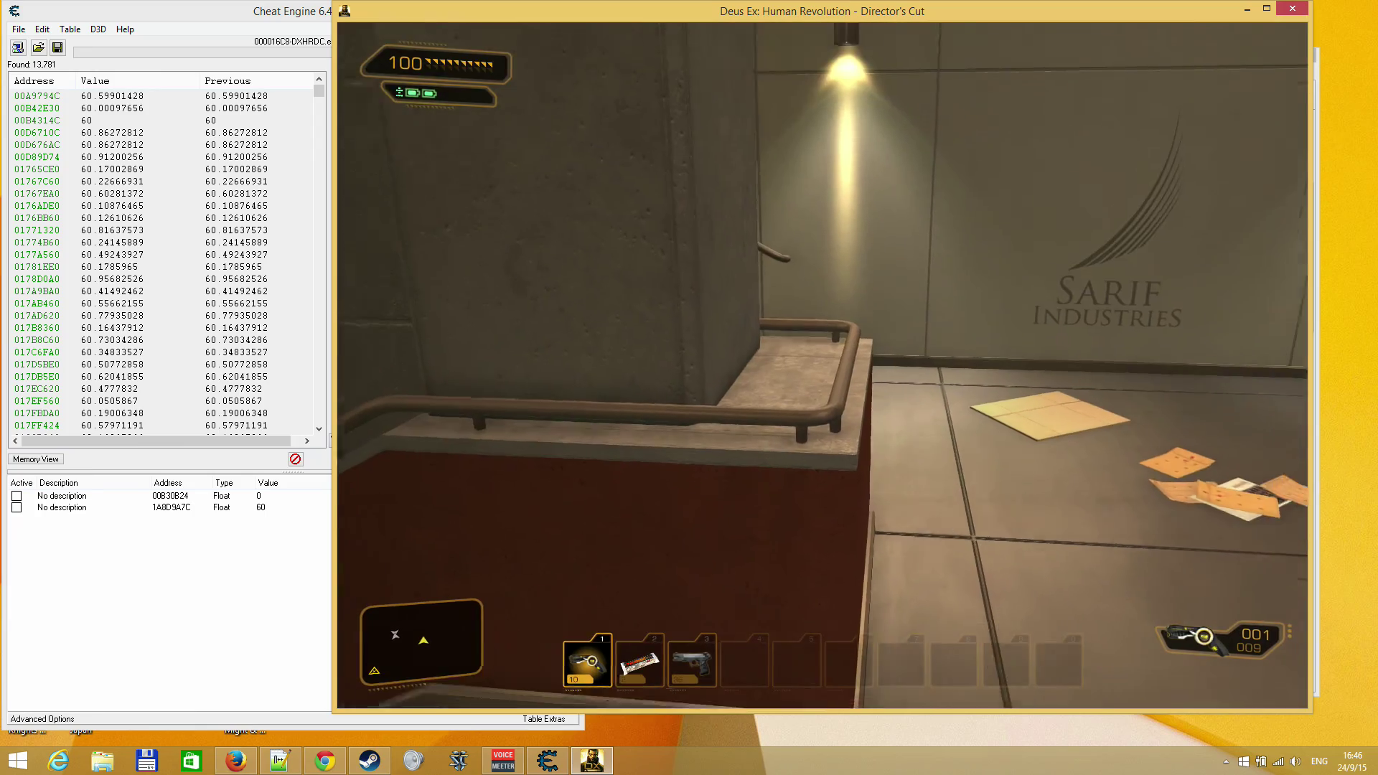
key("w")
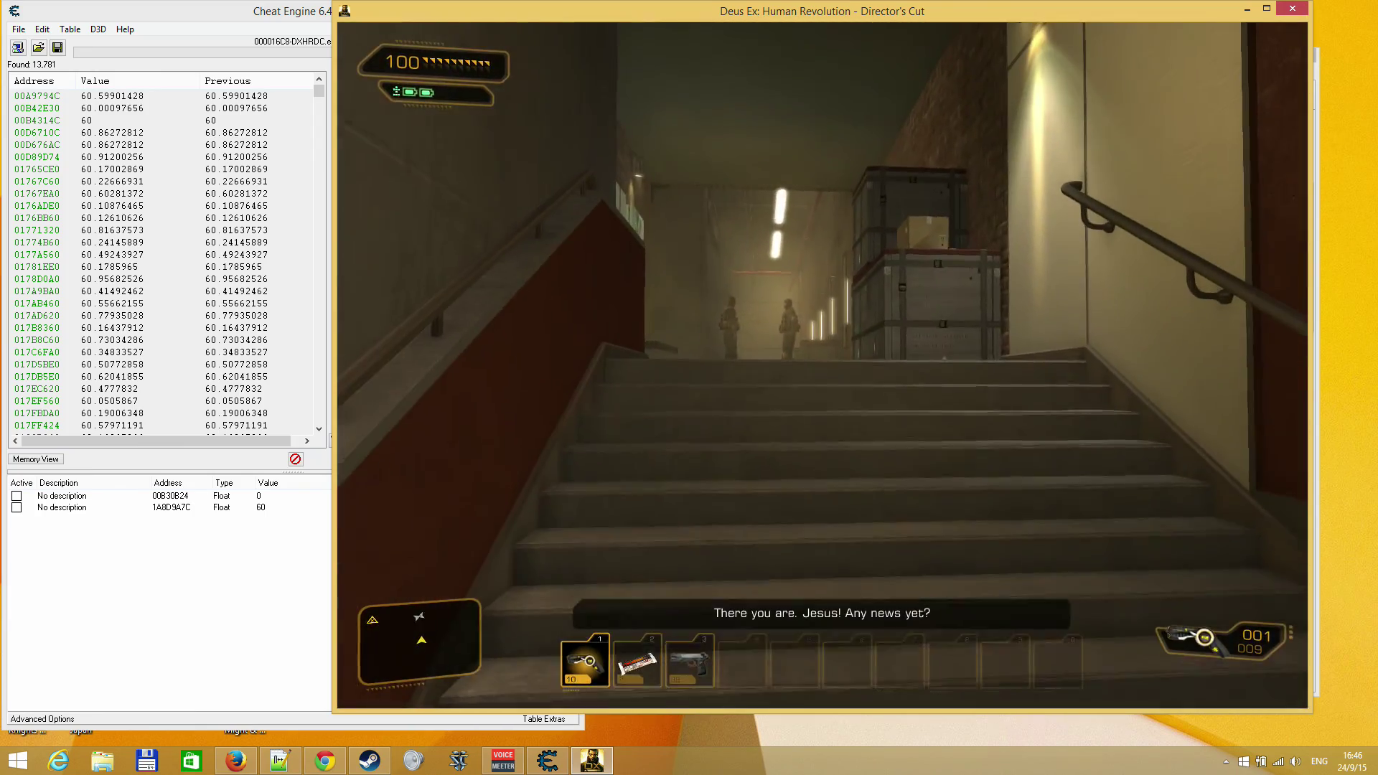
key("w")
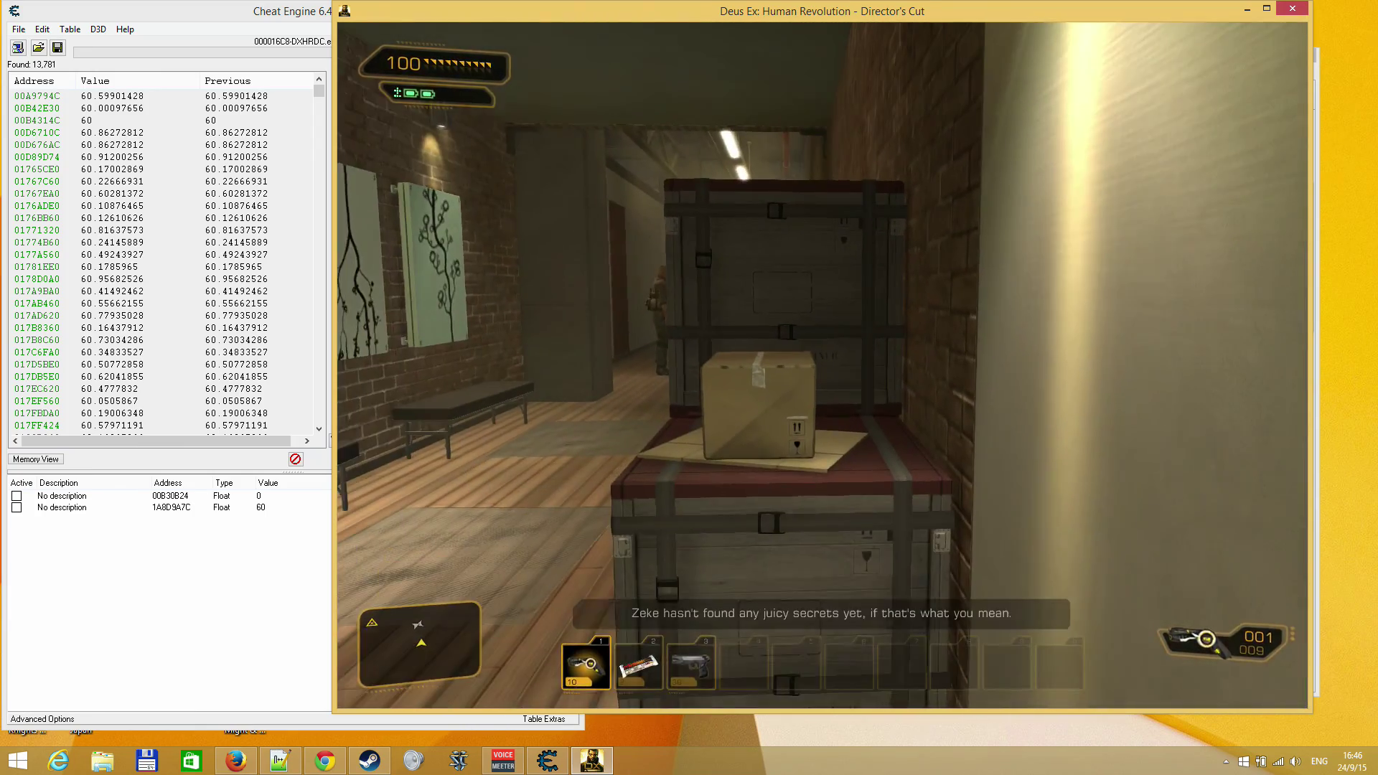
key("w")
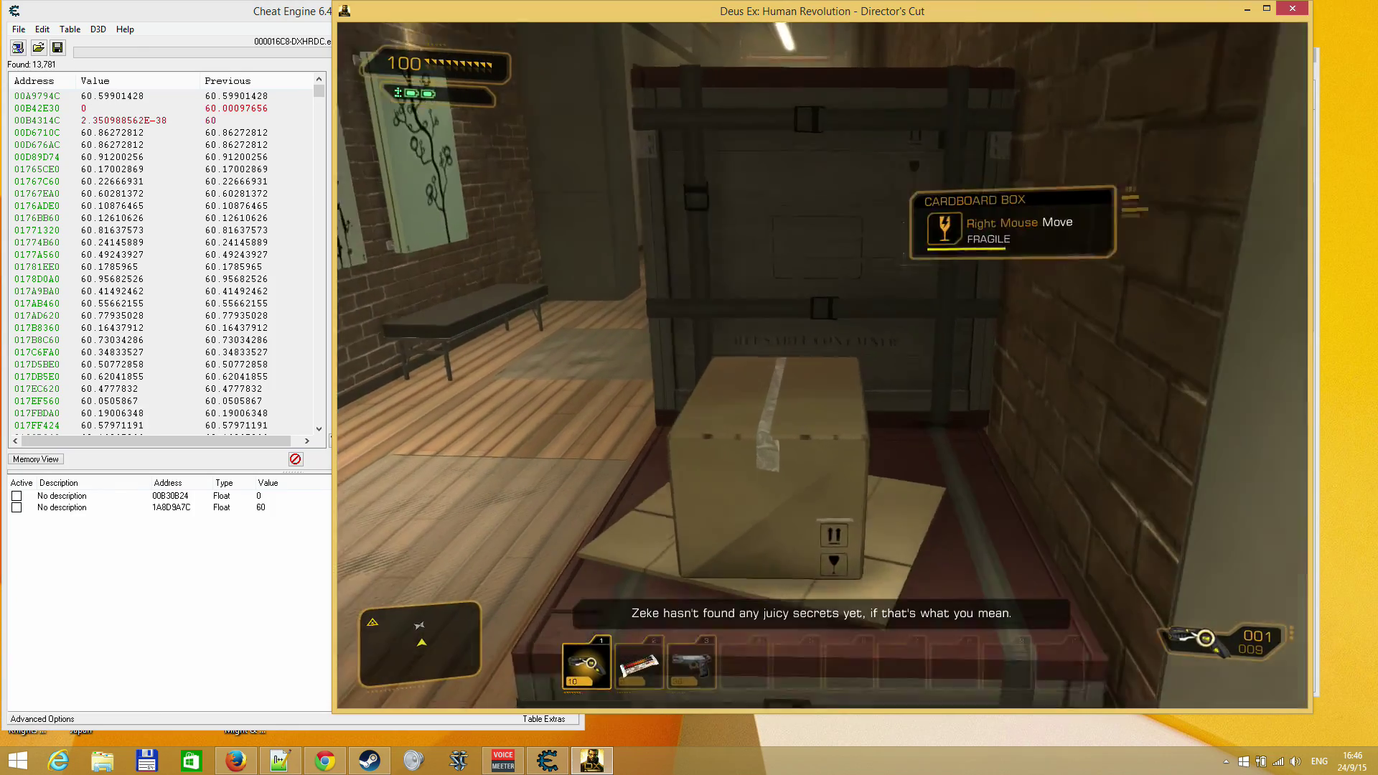
Pick up the cardboard box, release it and take cover beside the crates
right_click(822, 365)
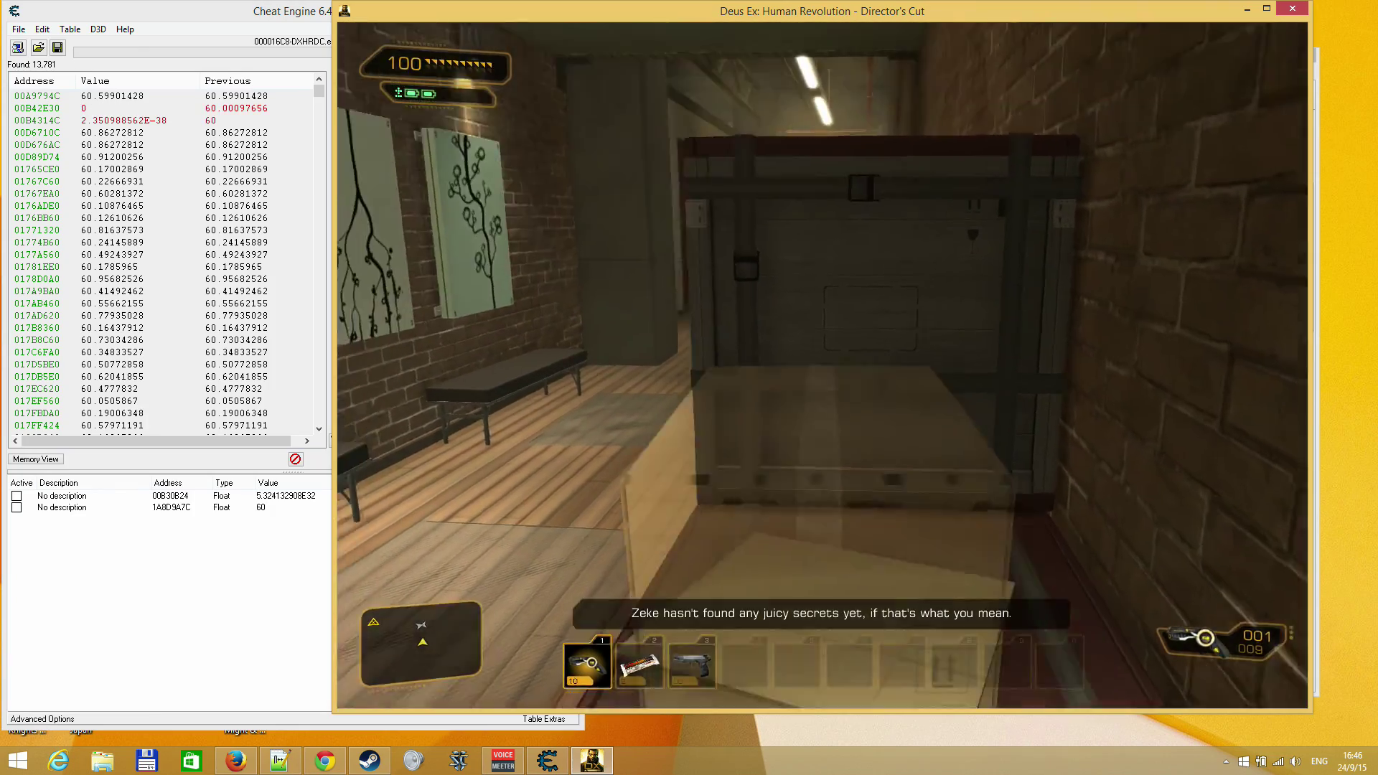
key("a")
key("d")
right_click(823, 366)
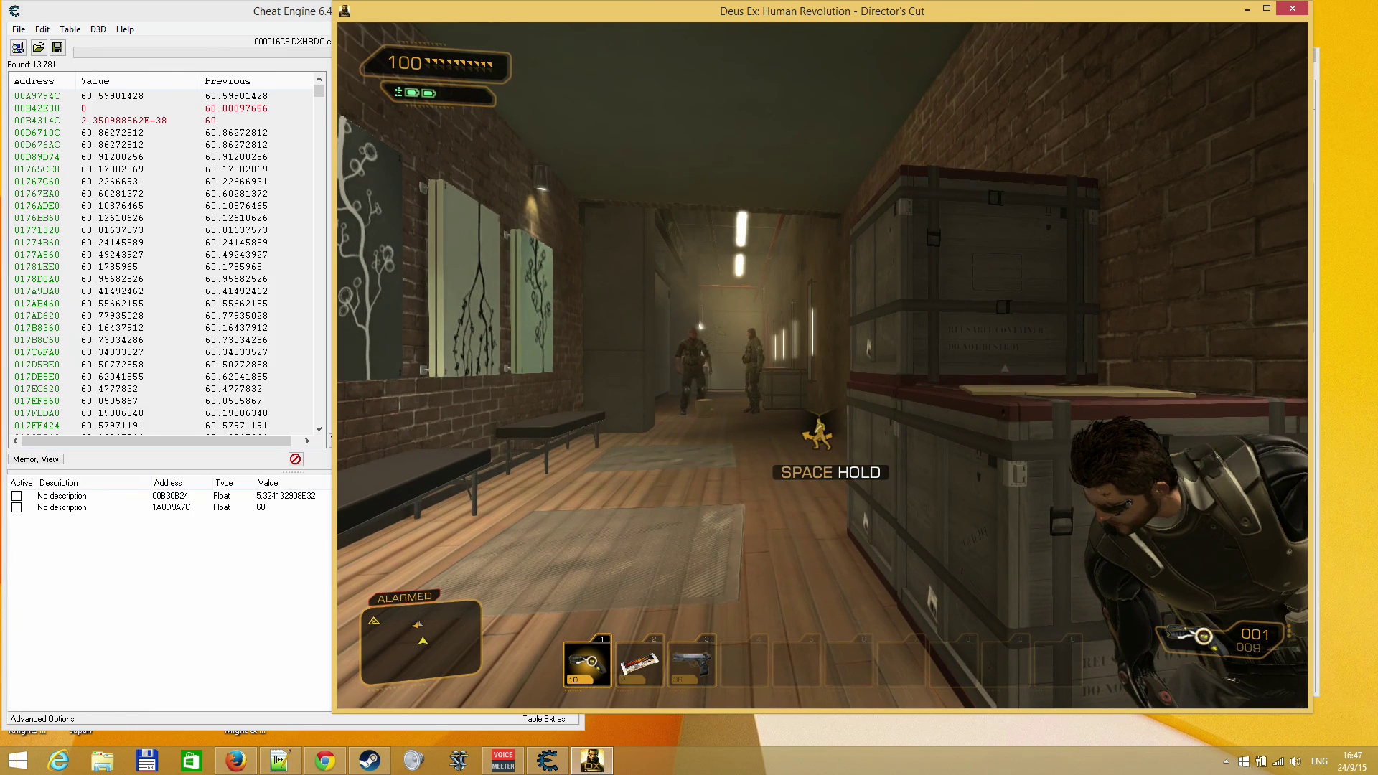
Use takedowns on the guards in the hallway, and pause the game after retreating to cover behind the crates
right_click(822, 365)
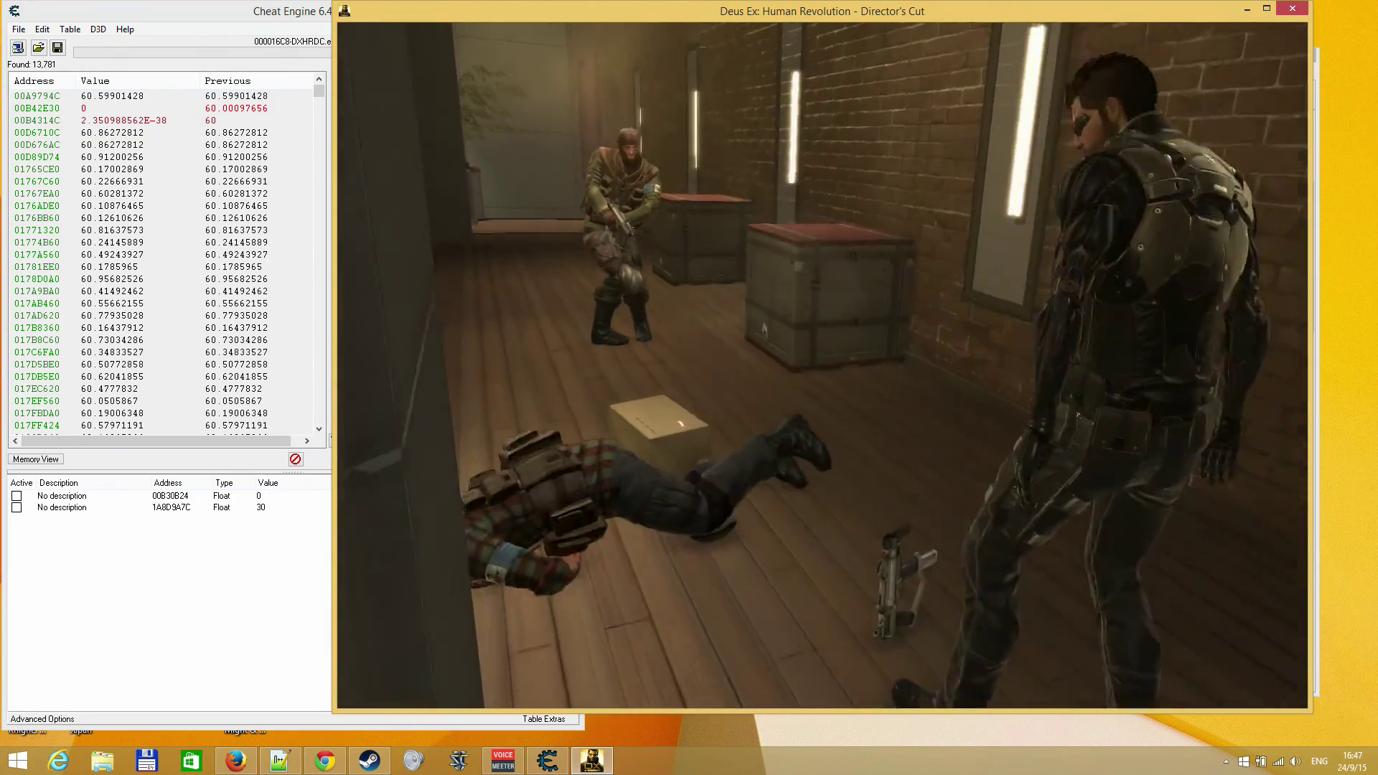
key("w")
key("q")
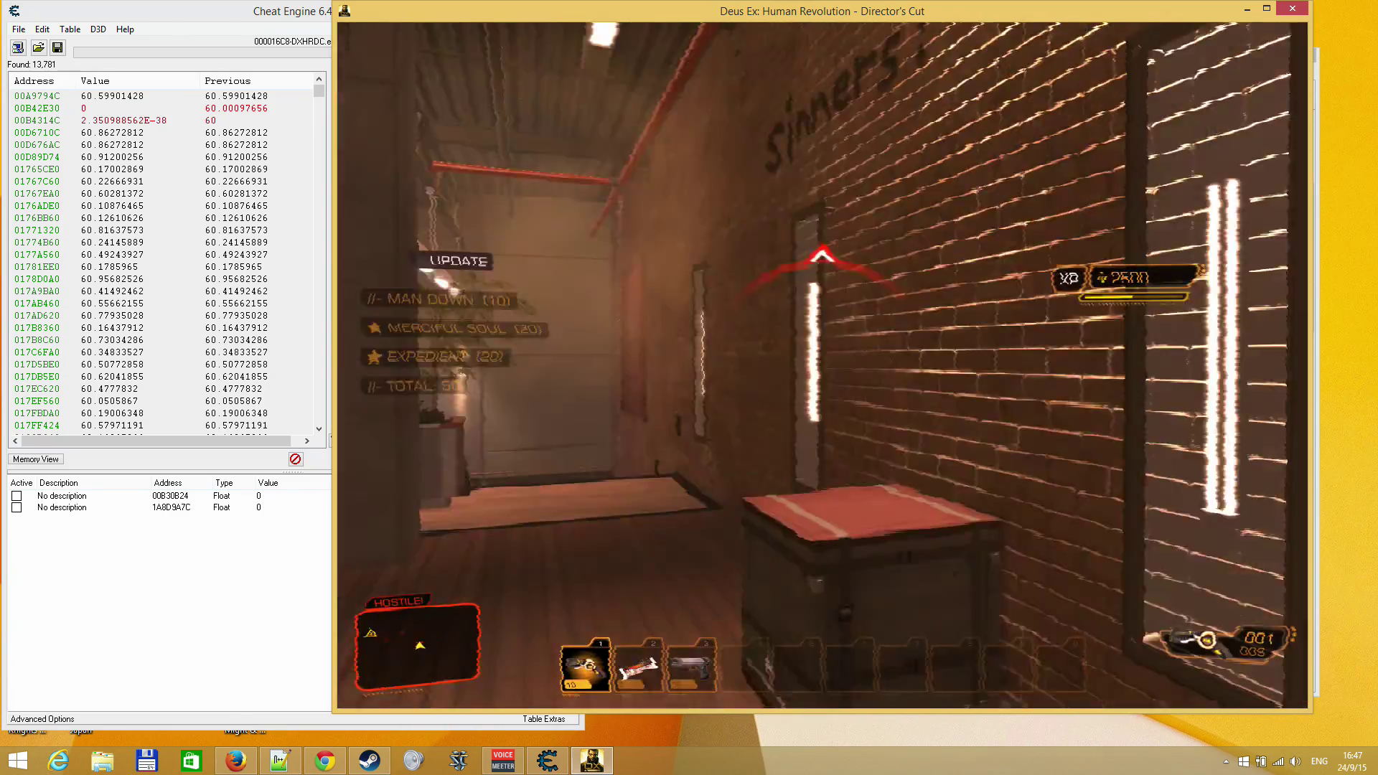
key("w")
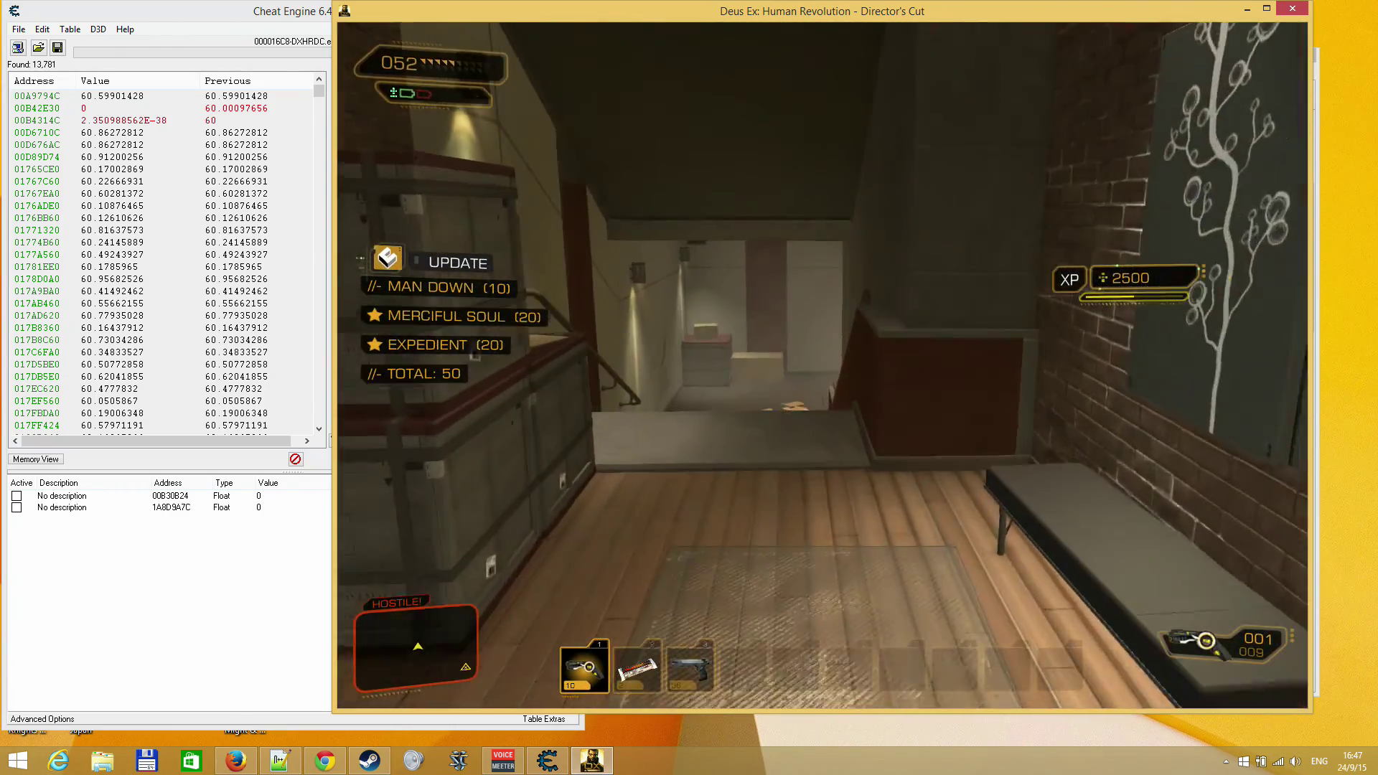
key("w")
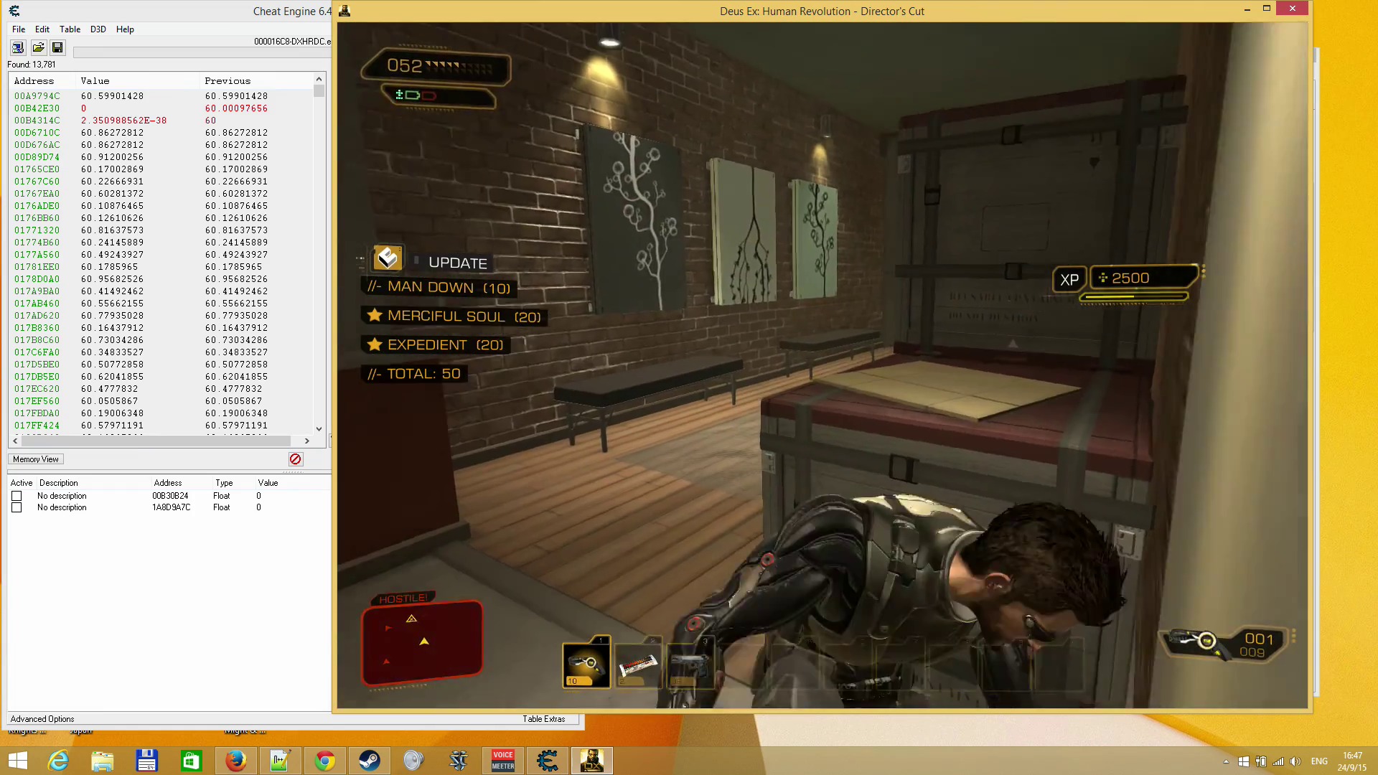
key("Escape")
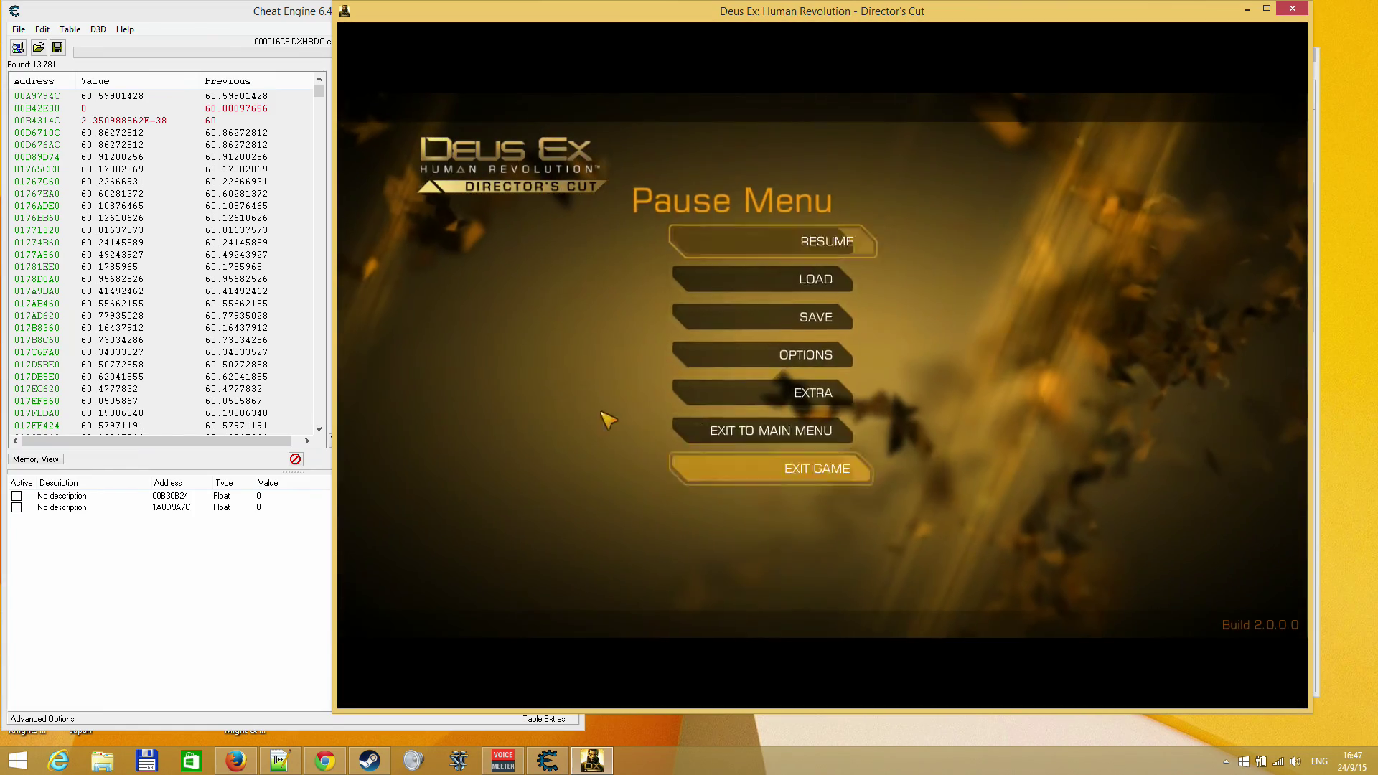
Return to Cheat Engine and filter the found addresses with a next scan for Decreased value
left_click(208, 7)
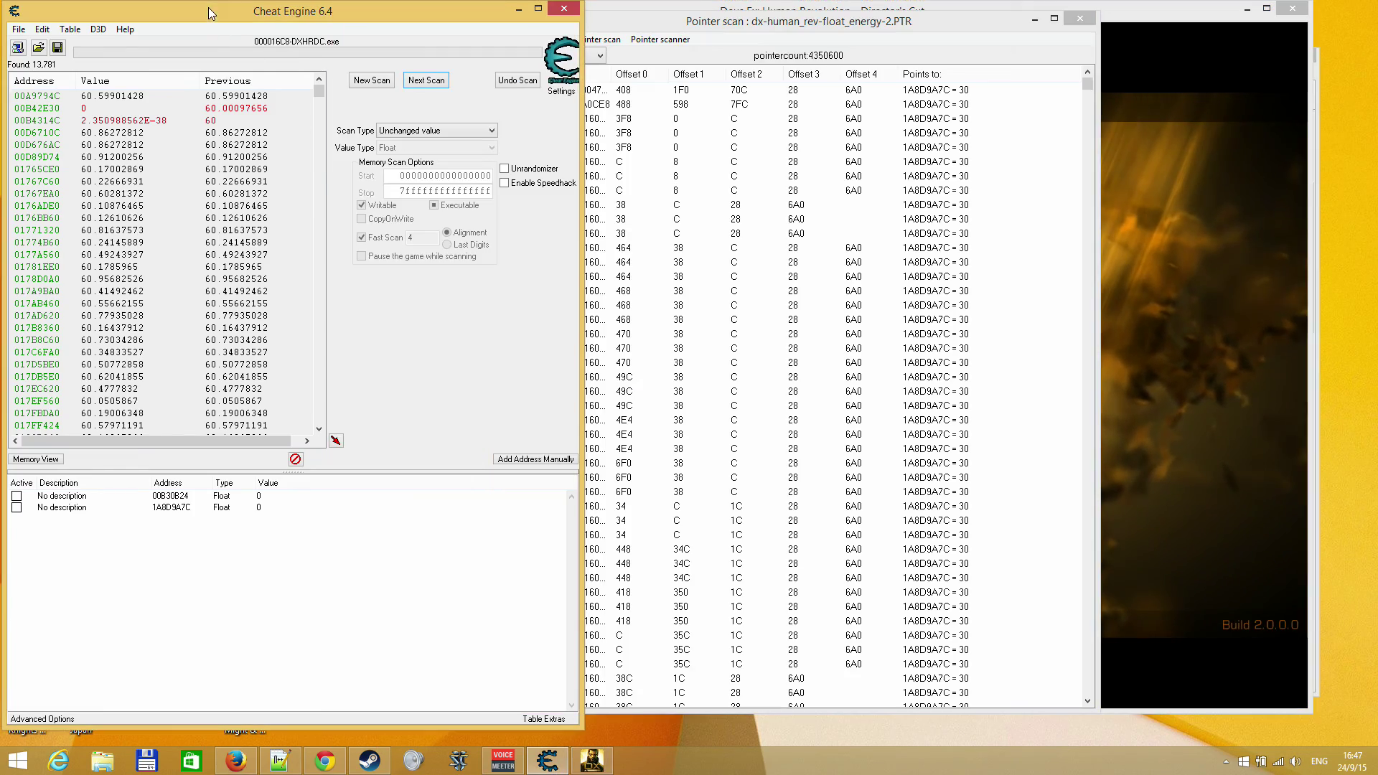
left_click(410, 134)
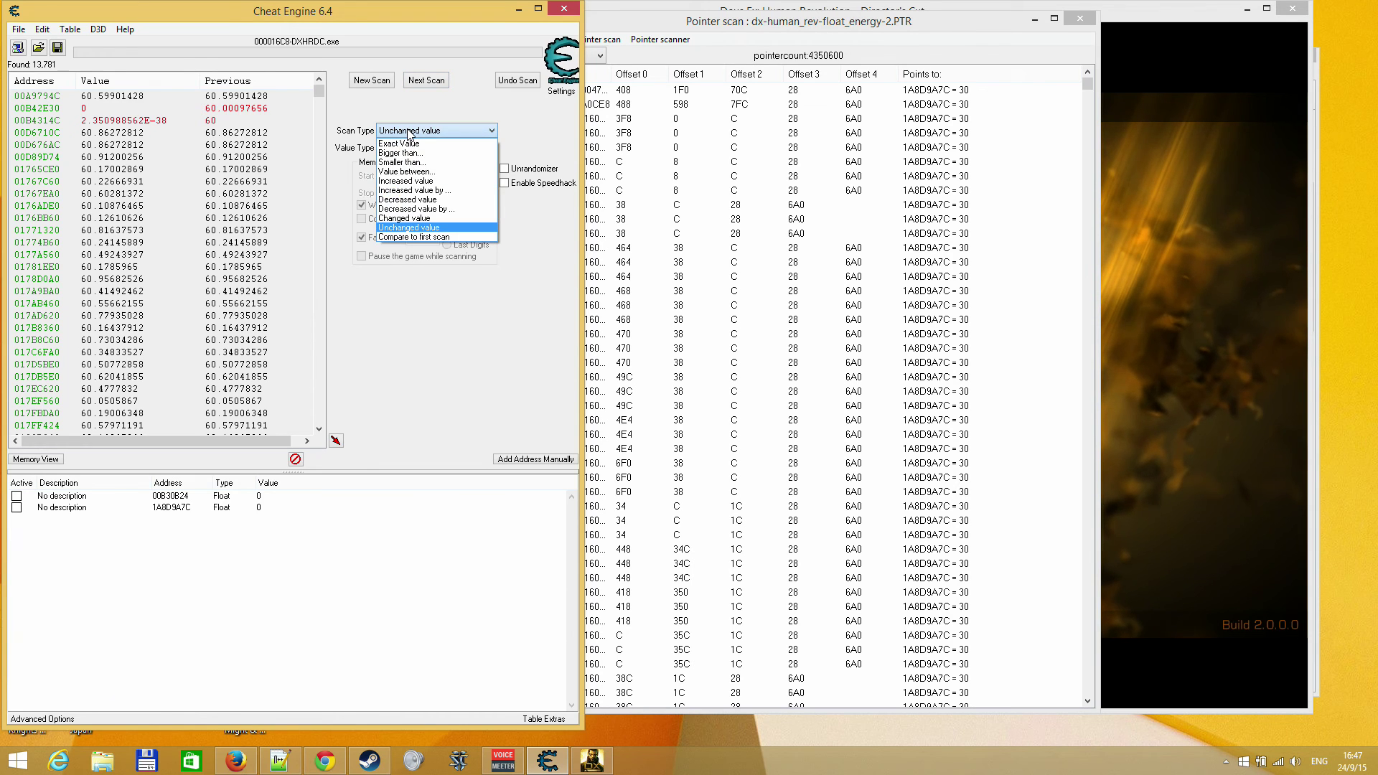
left_click(407, 199)
left_click(428, 80)
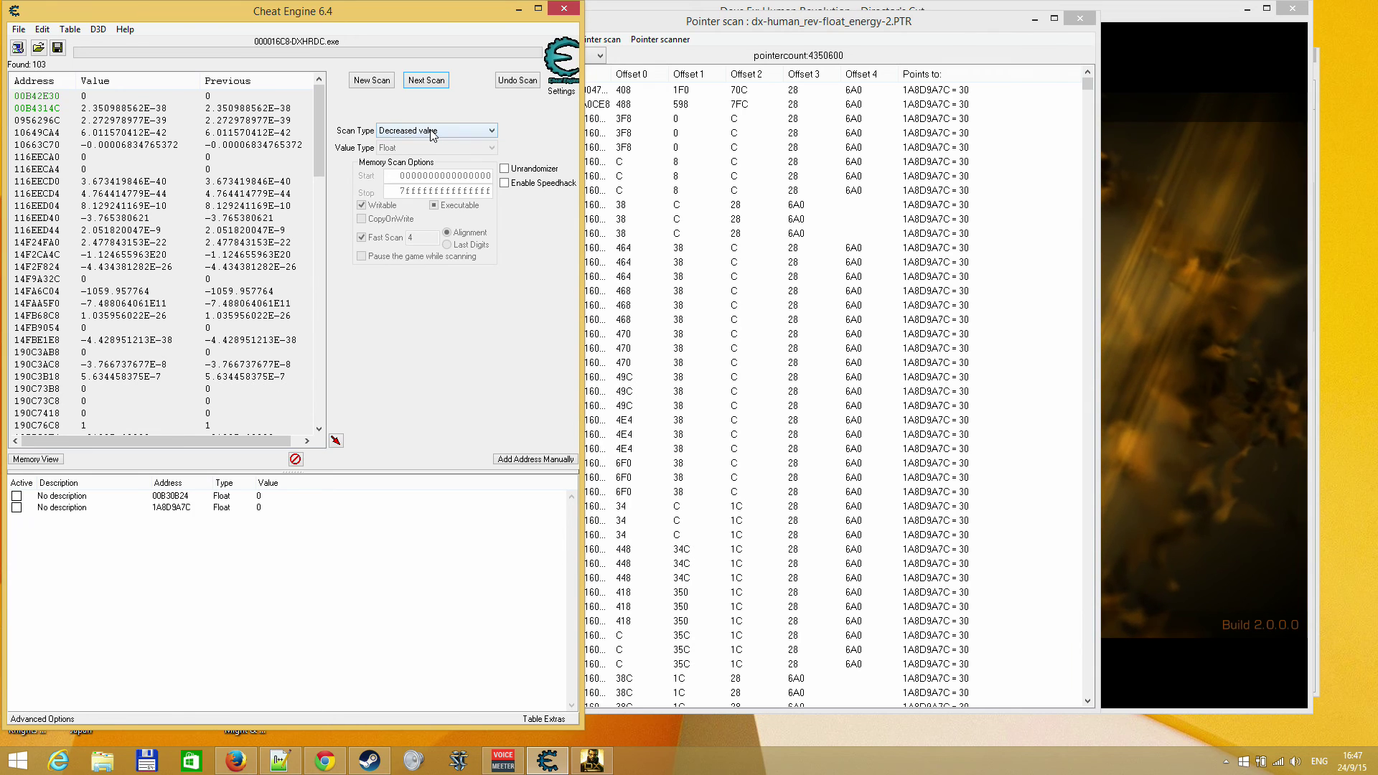
left_click(433, 131)
left_click(402, 172)
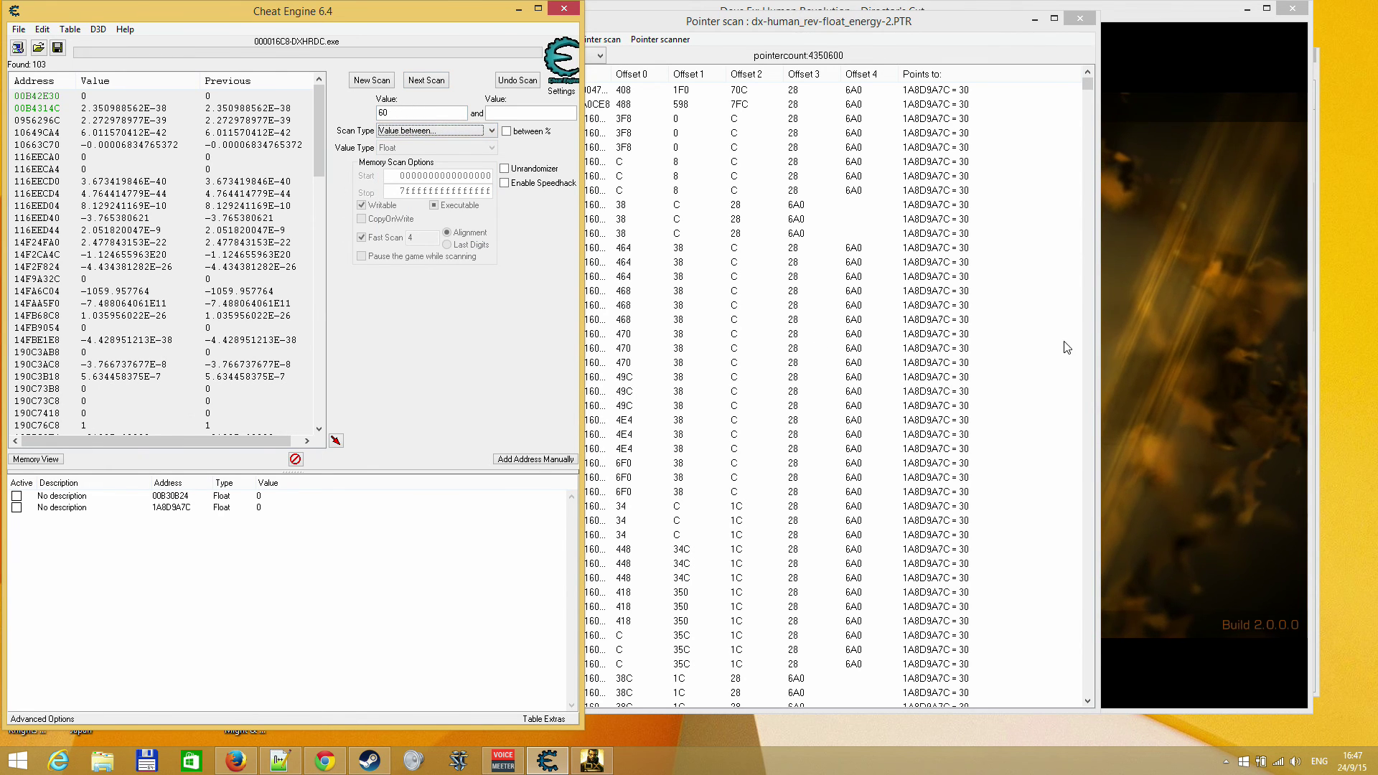
Switch to Deus Ex, resume the game, let the energy recharge a little while in cover, and pause
left_click(1151, 298)
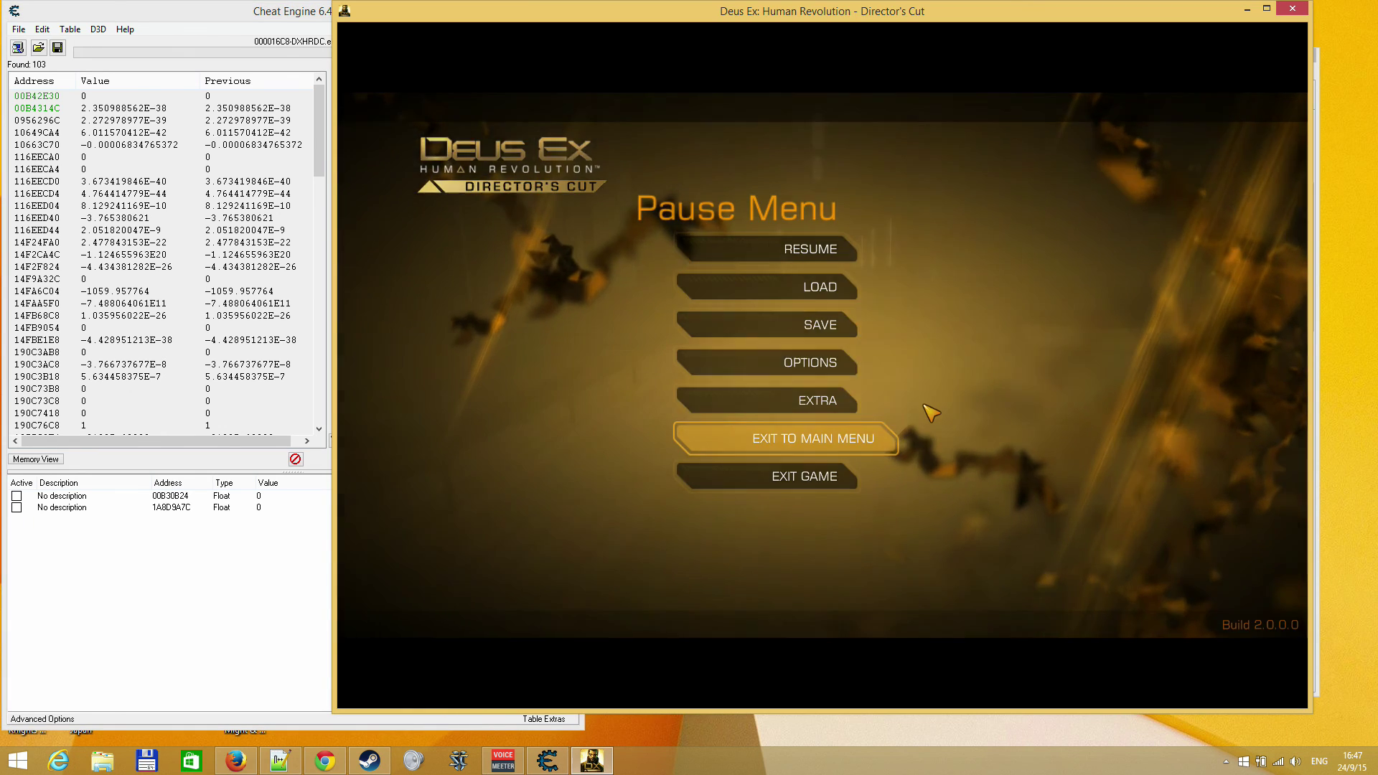
key("Escape")
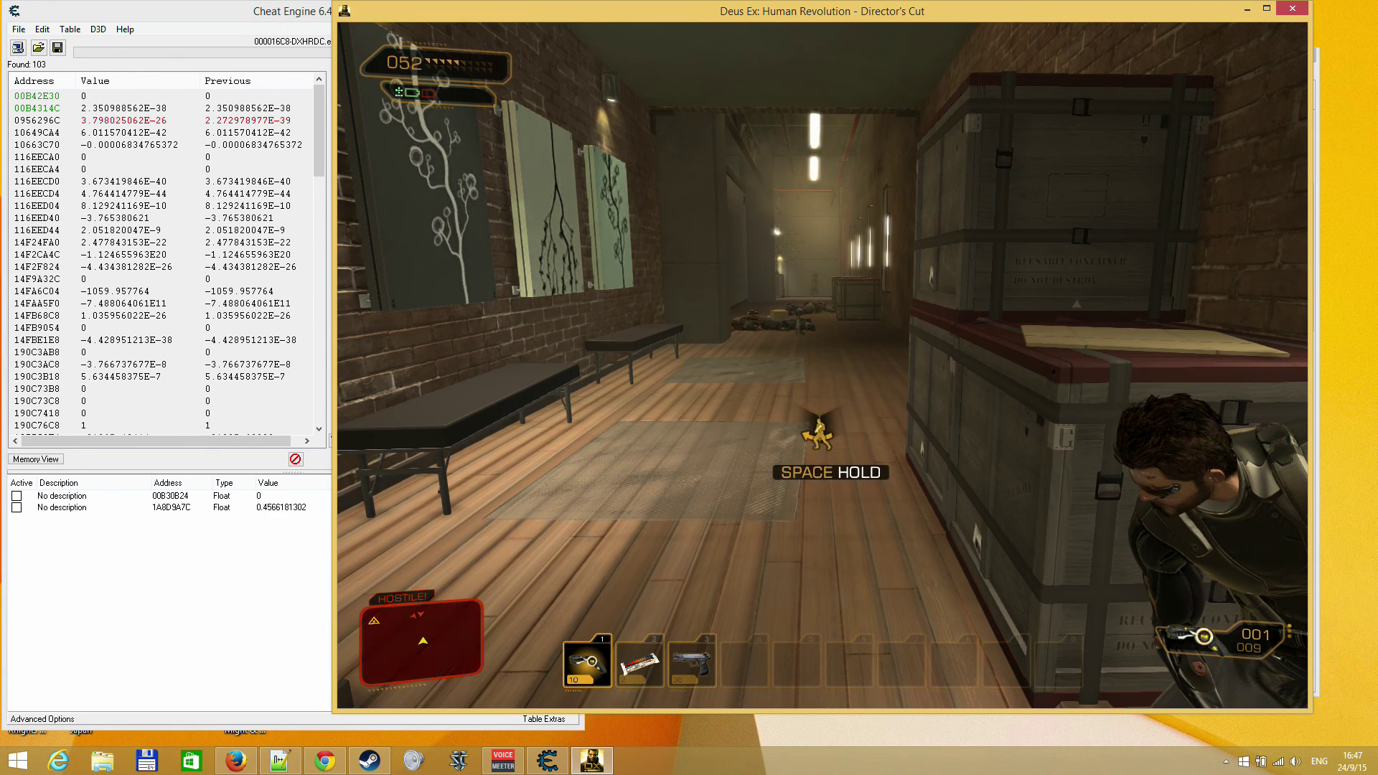
key("w")
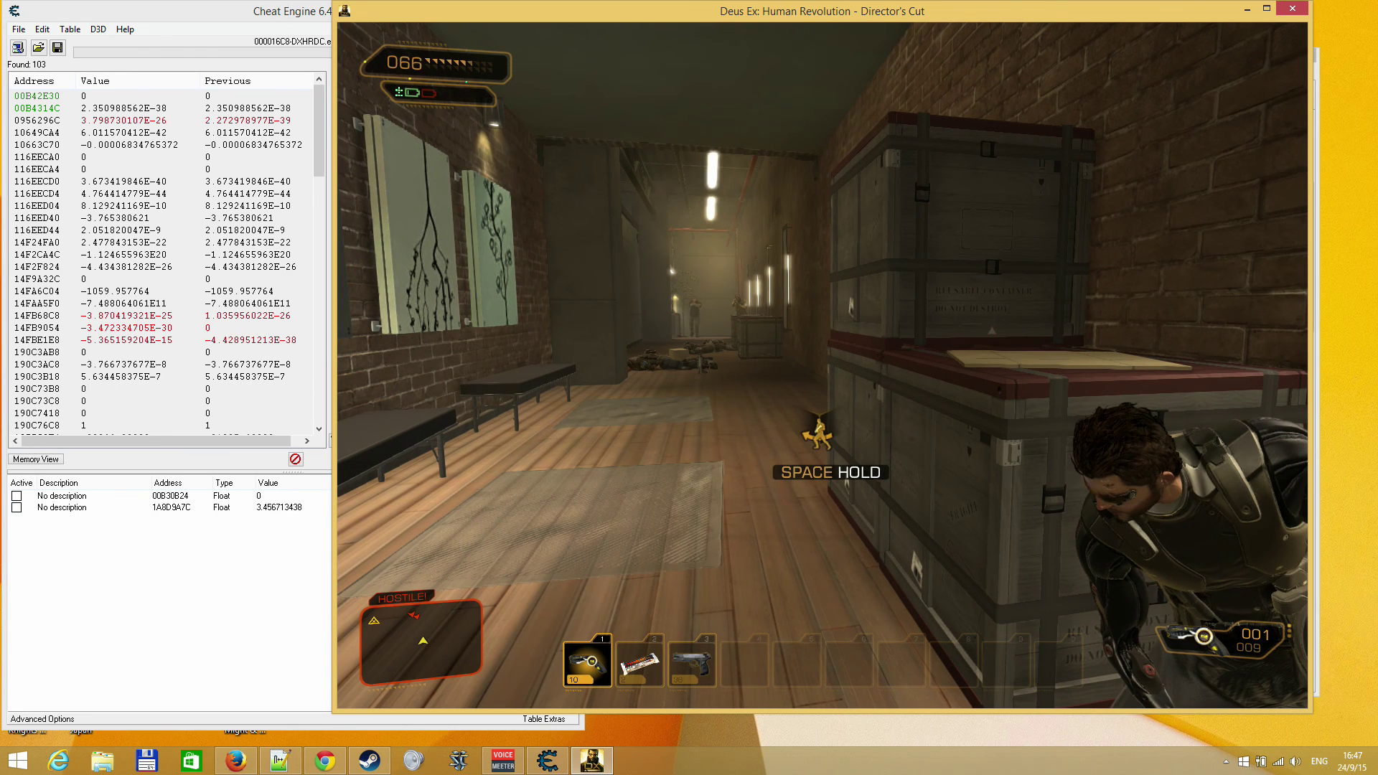
key("Escape")
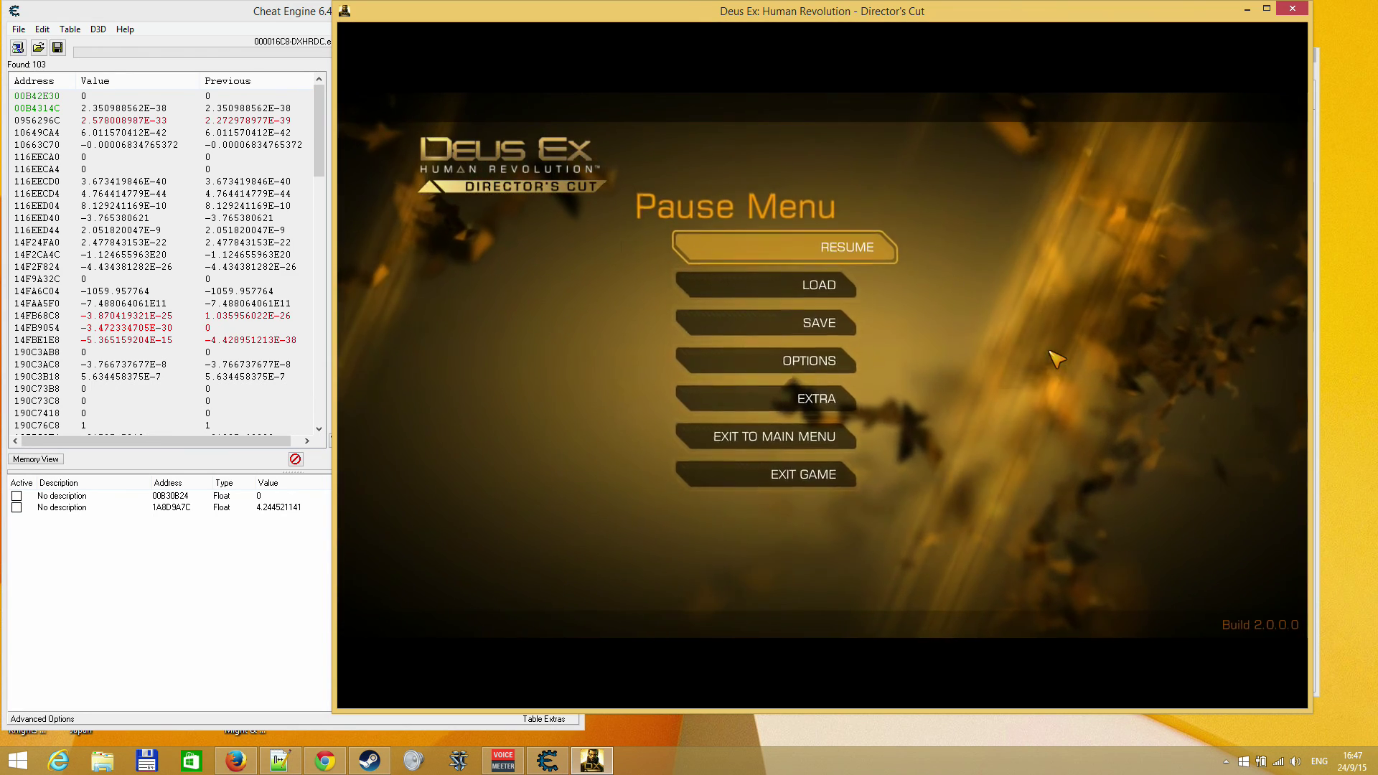
Return to Cheat Engine and filter the remaining addresses with a next scan for Increased value
key("alt+Tab")
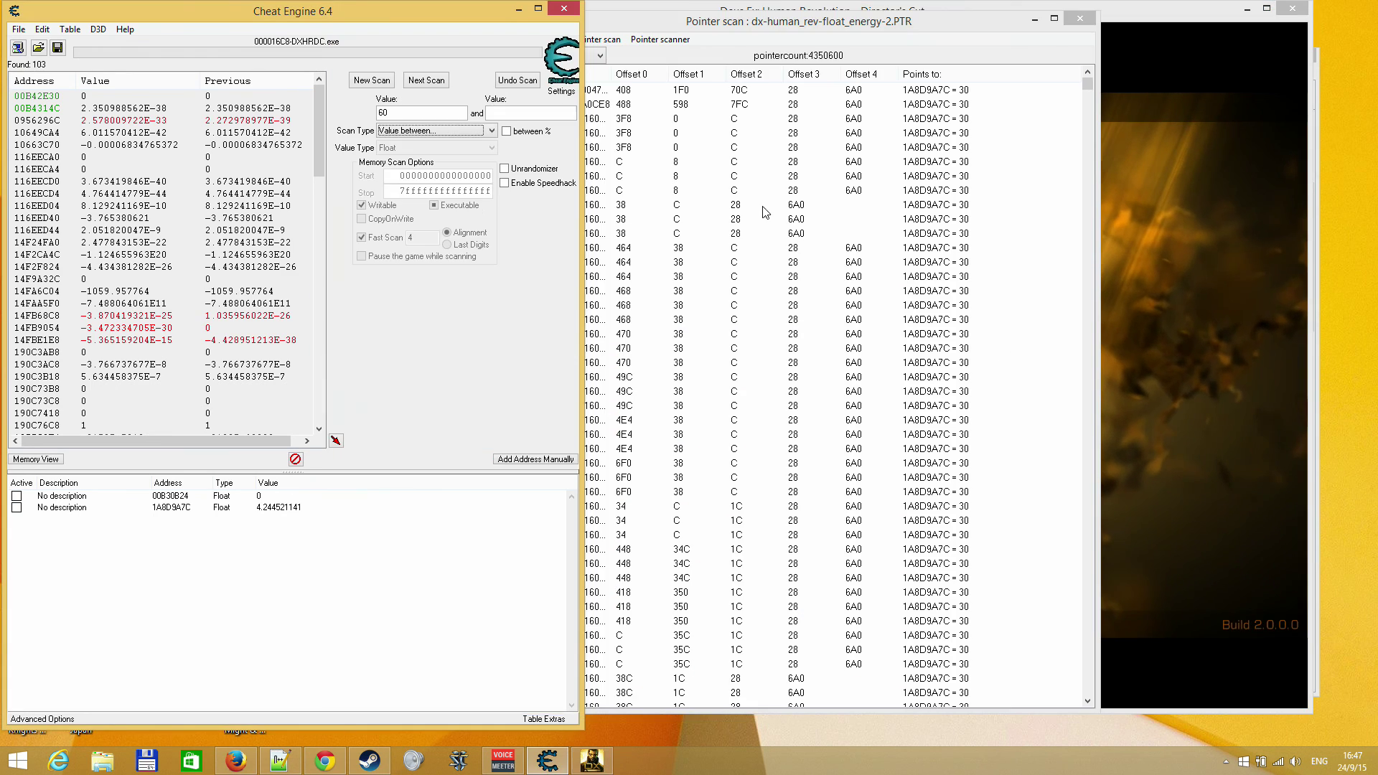
left_click(416, 136)
left_click(409, 179)
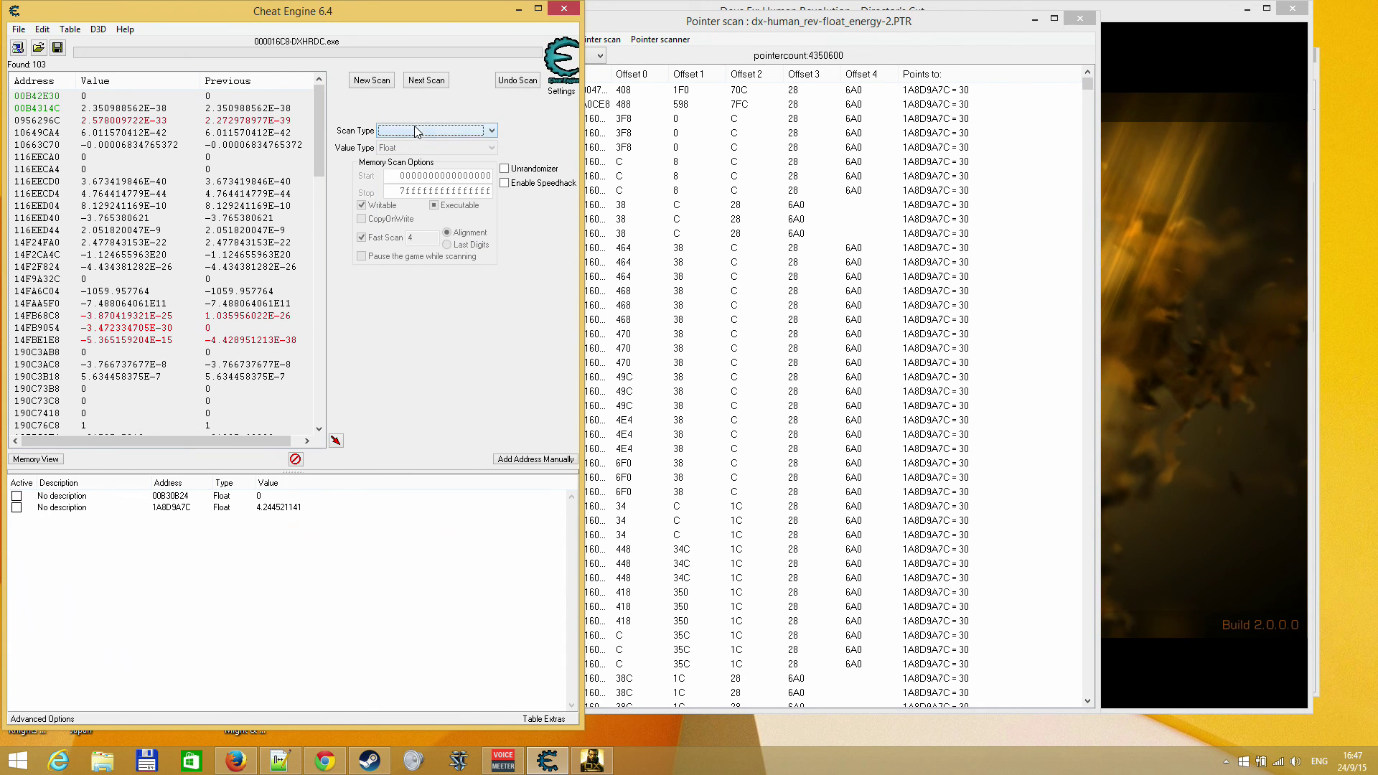
left_click(435, 81)
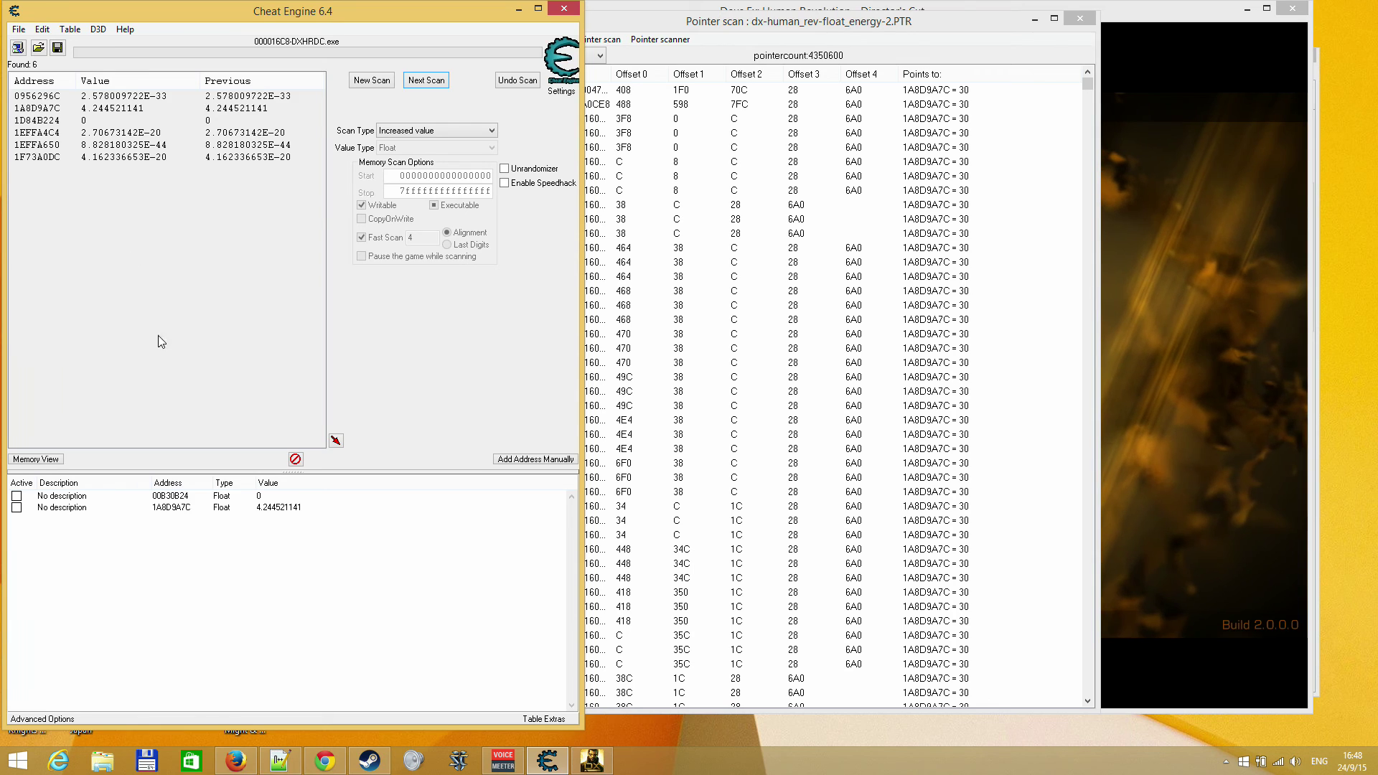
Examine the found address 1A8D9A7C alongside its matching record in the address list and the actions available for it
left_click(74, 111)
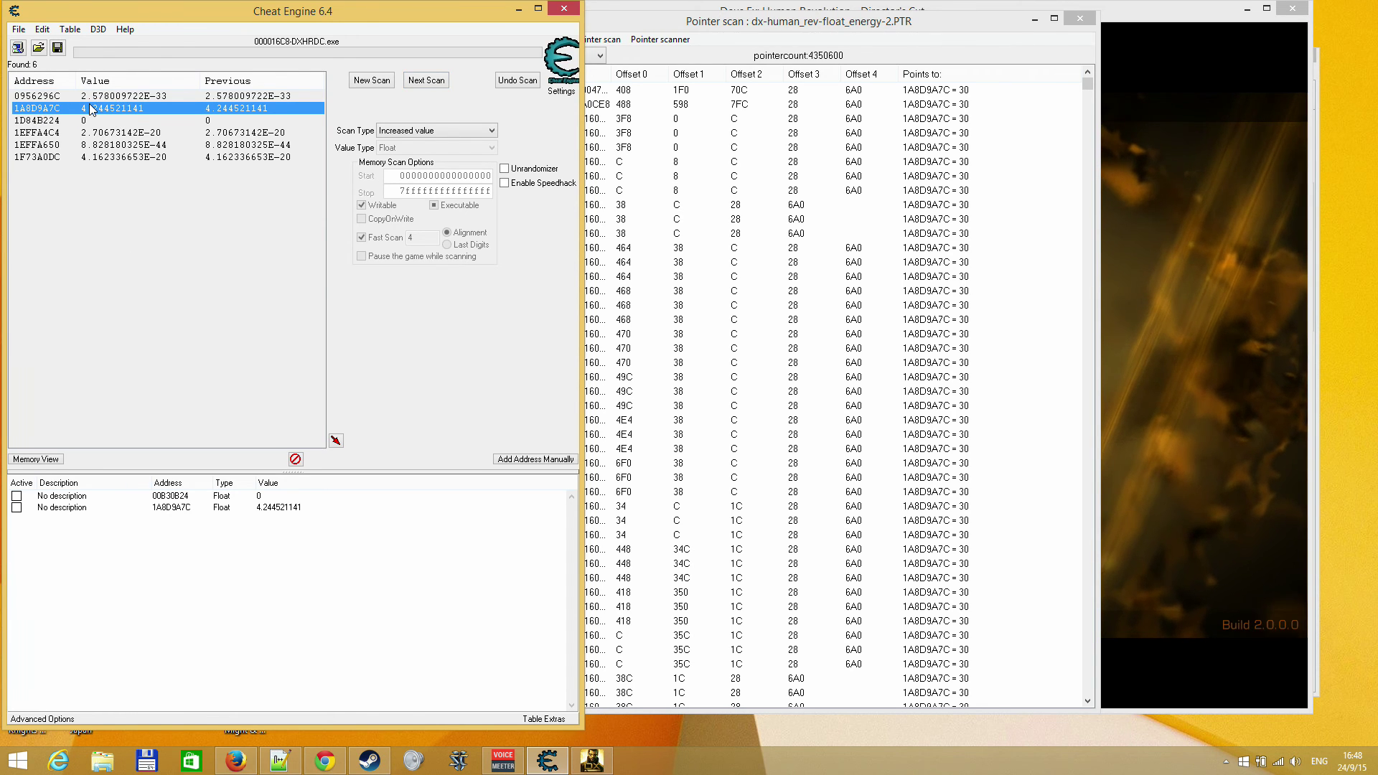
left_click(1162, 394)
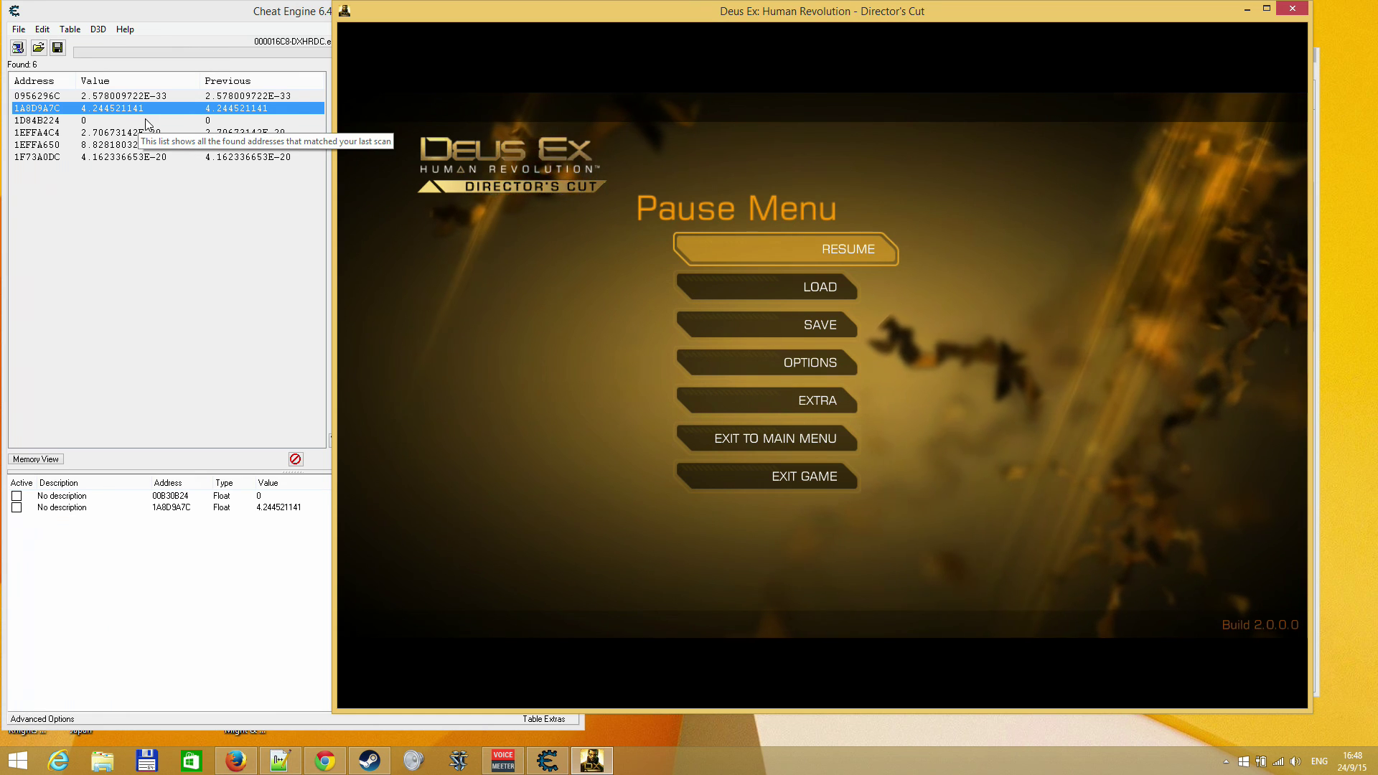
left_click(119, 120)
key("Up")
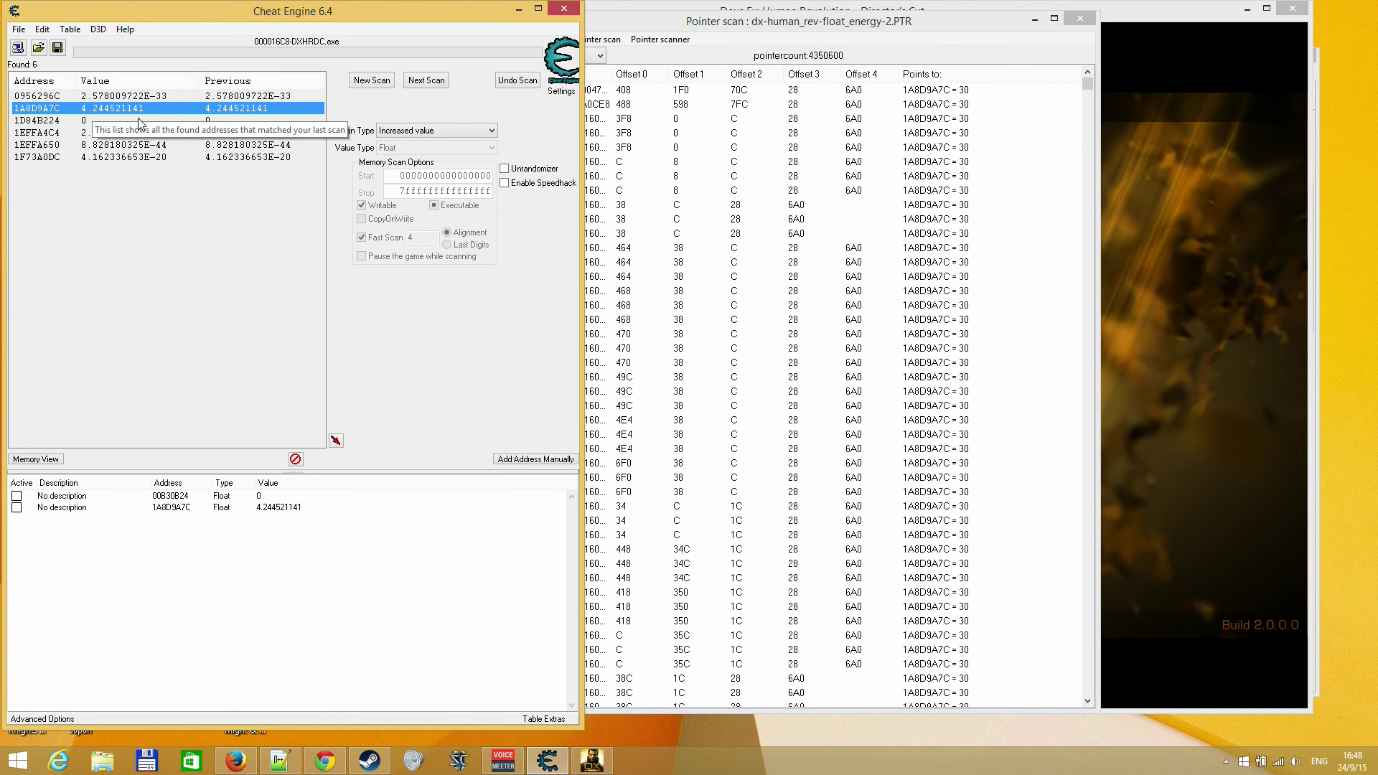
left_click(296, 509)
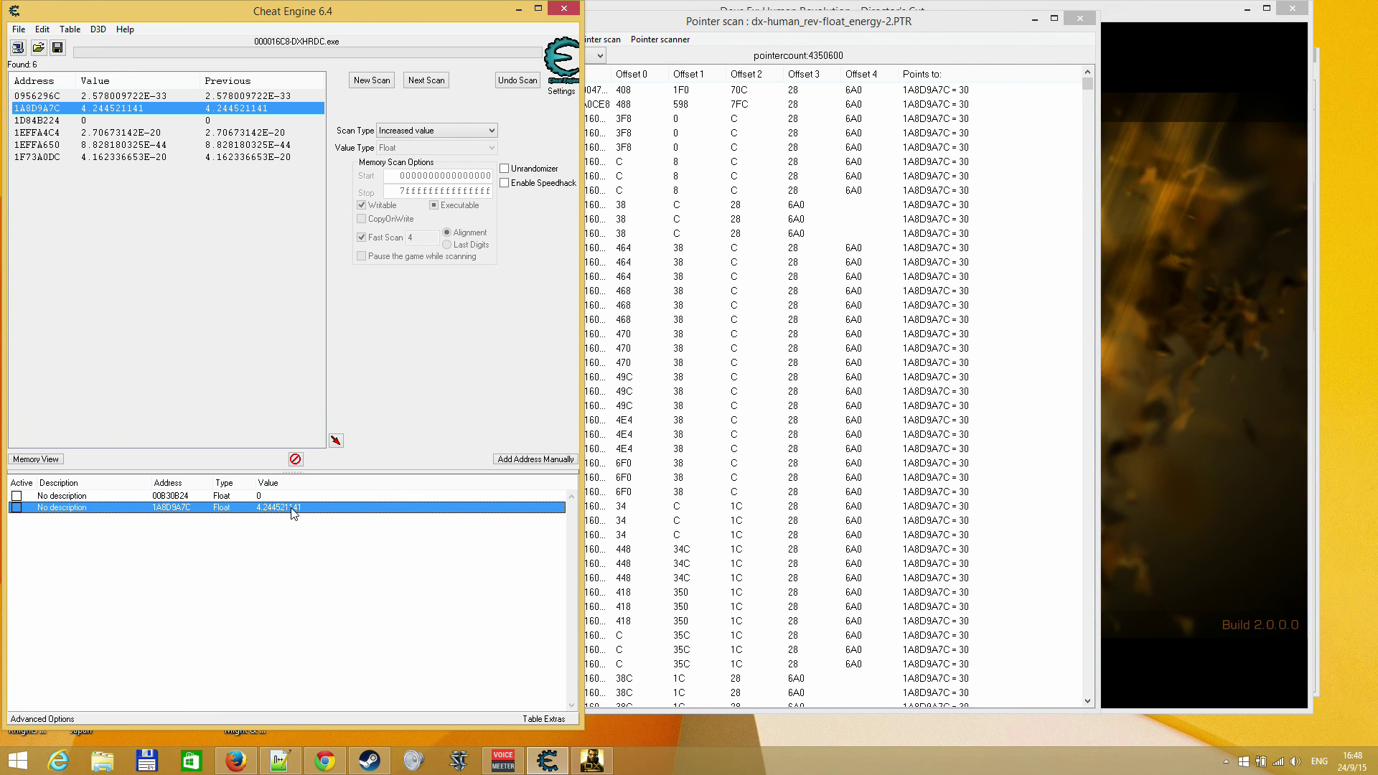
right_click(294, 513)
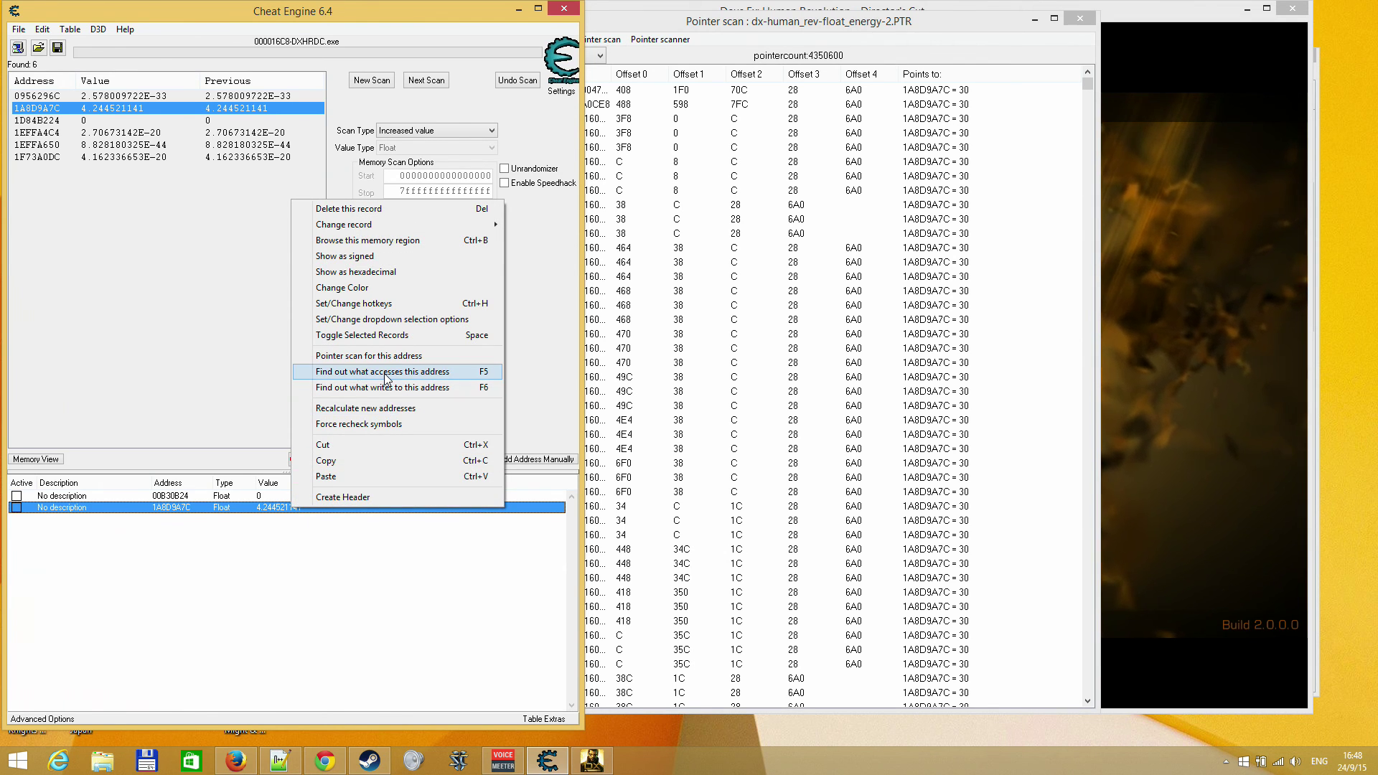
left_click(141, 158)
Add the found addresses 0956296C and 1A8D9A7C to the address list
double_click(99, 98)
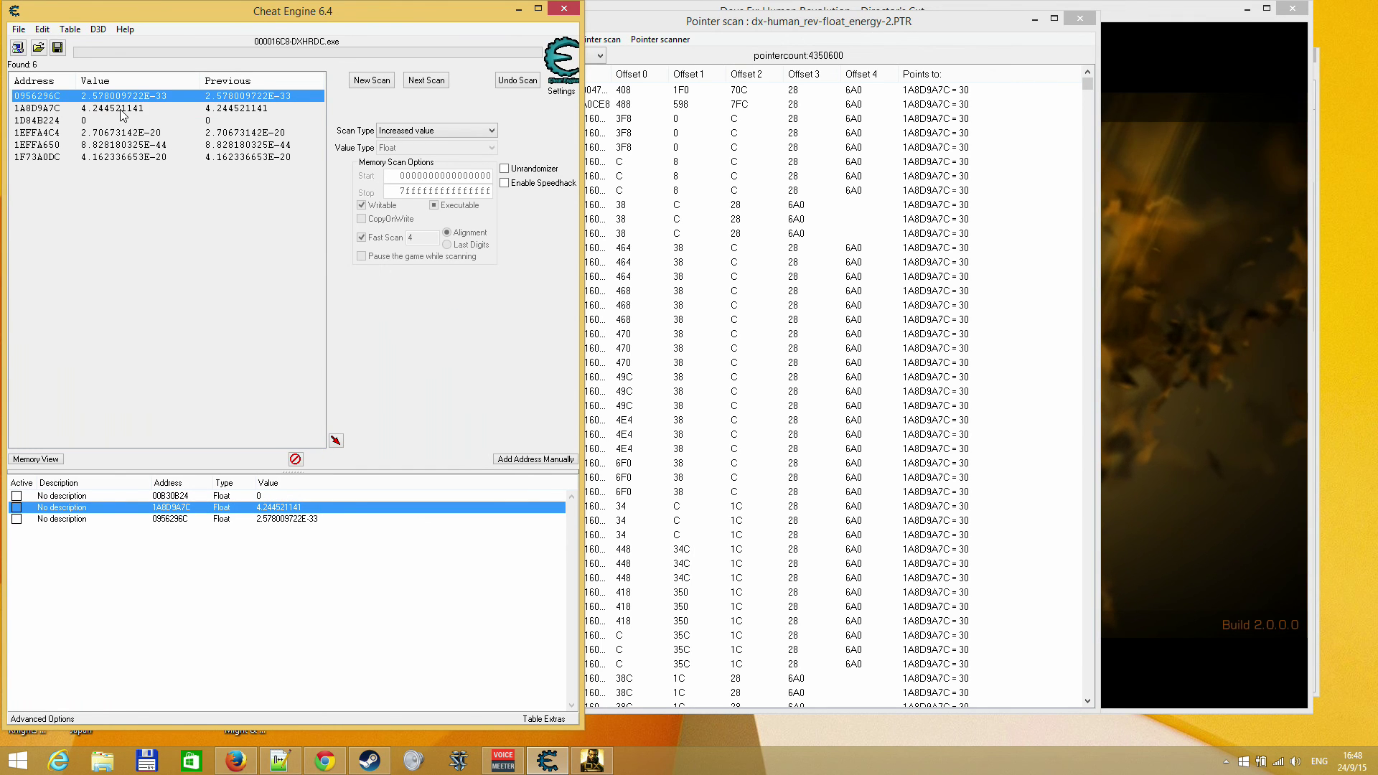
double_click(120, 109)
double_click(293, 524)
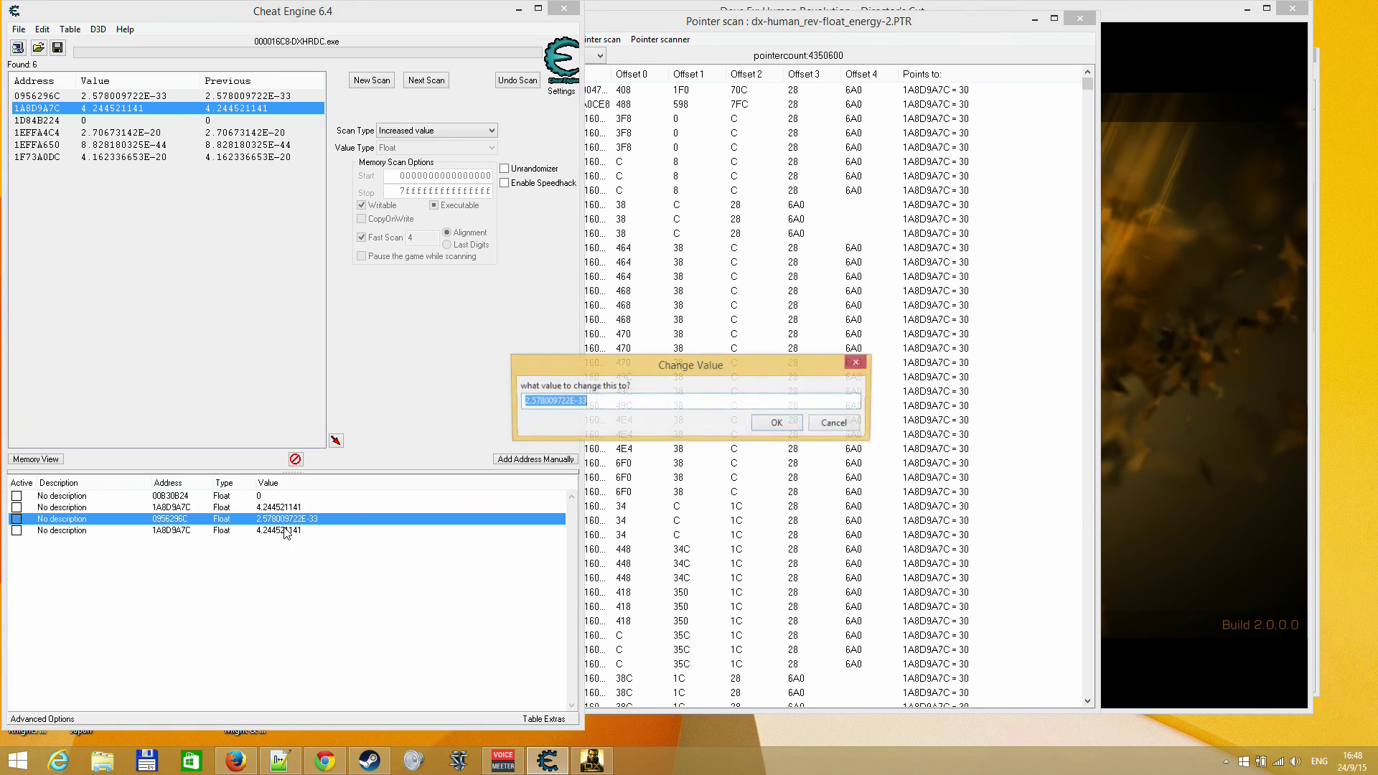
key("Escape")
Define a Ctrl+numeric 1 hotkey for the newly added 1A8D9A7C record that sets its value to 60
left_click(277, 532)
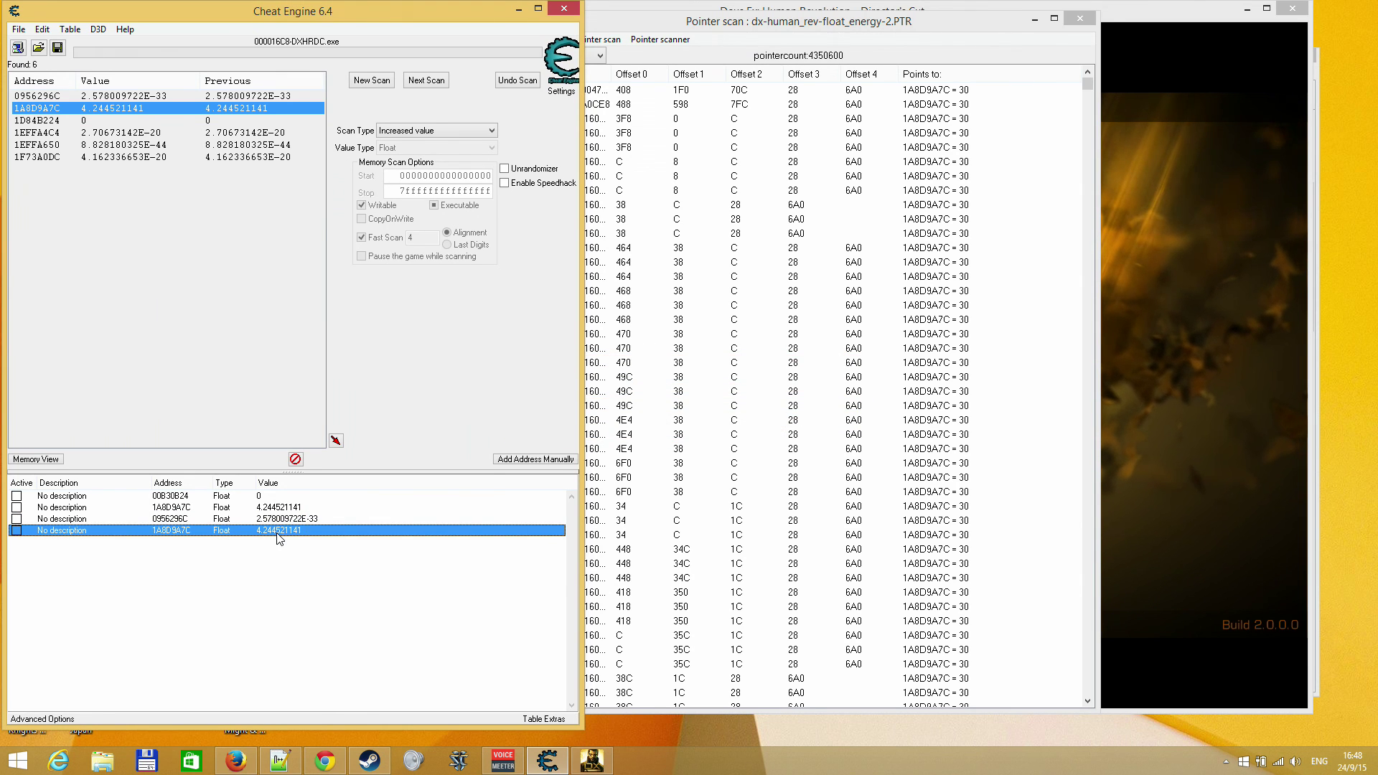
right_click(277, 532)
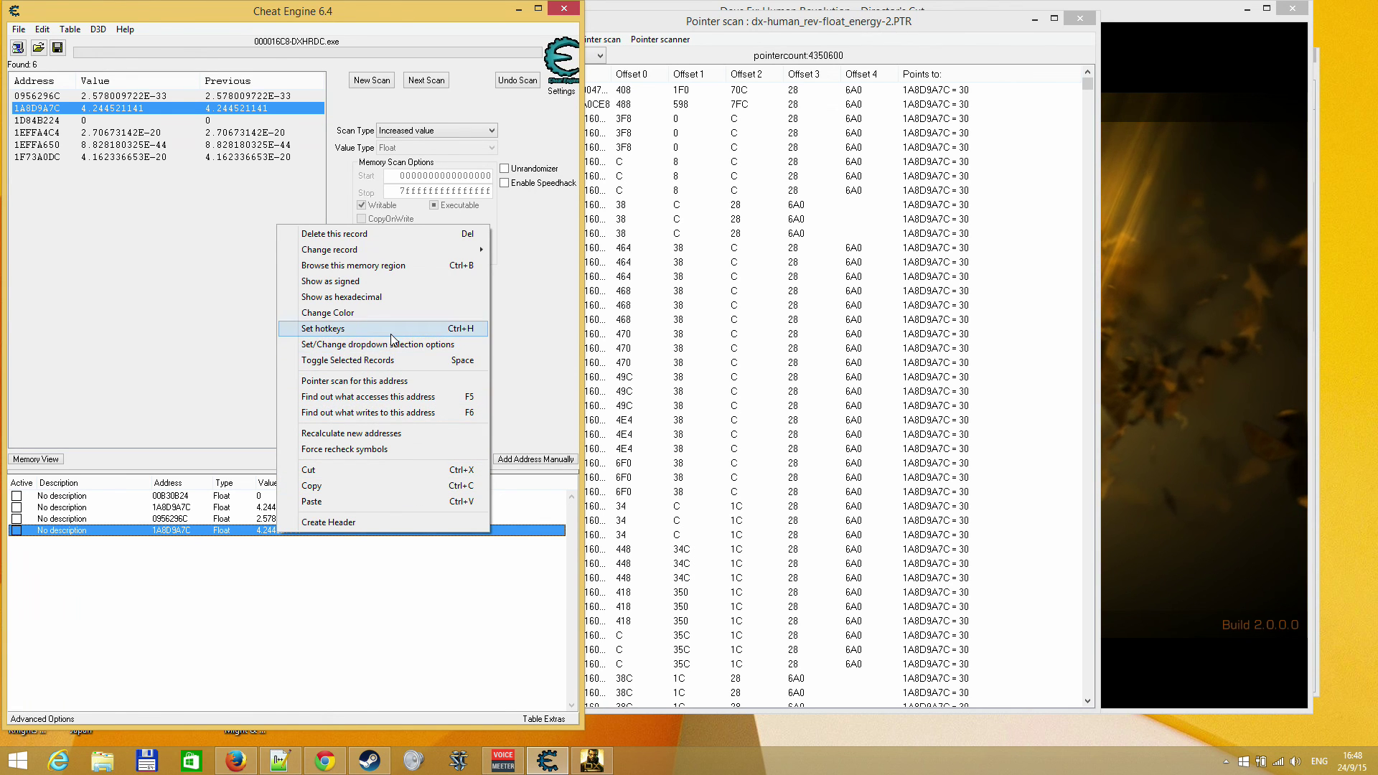
left_click(480, 331)
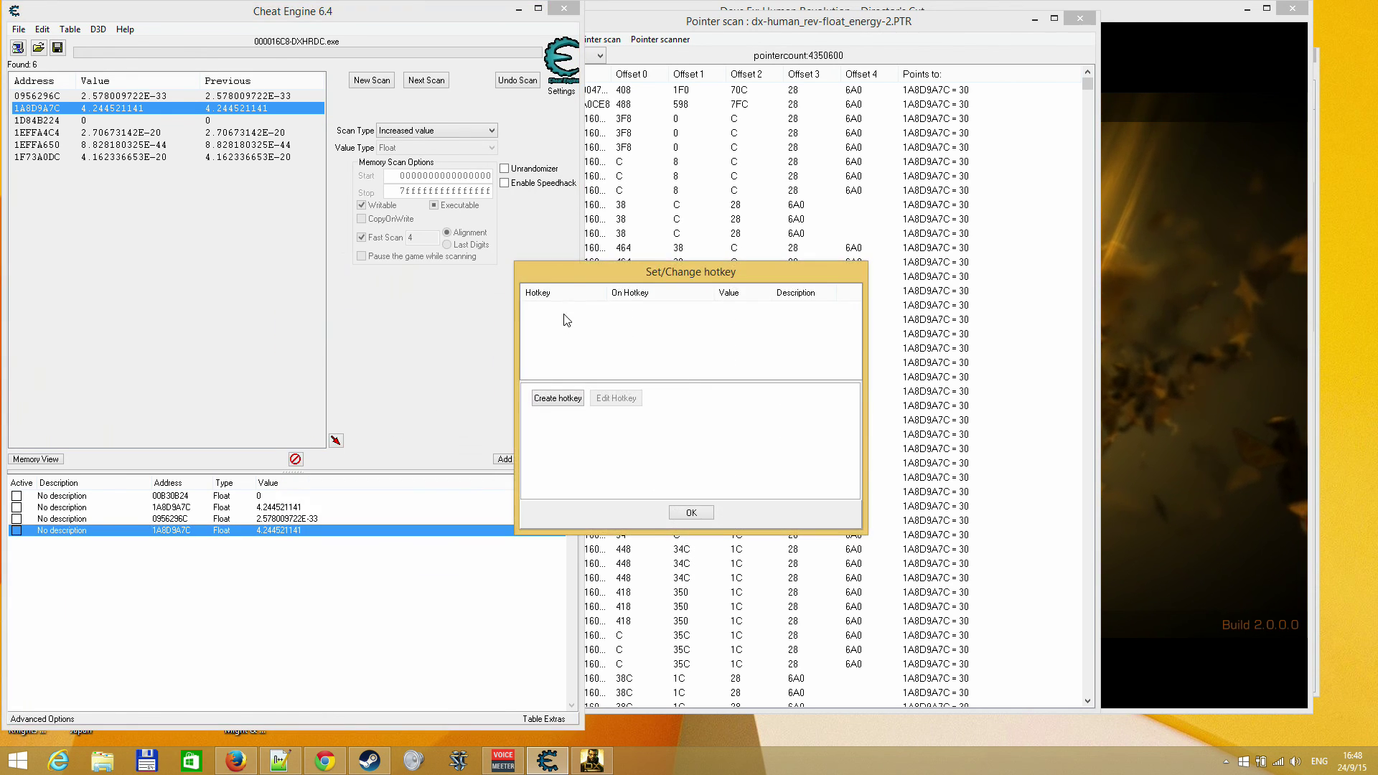
left_click(570, 398)
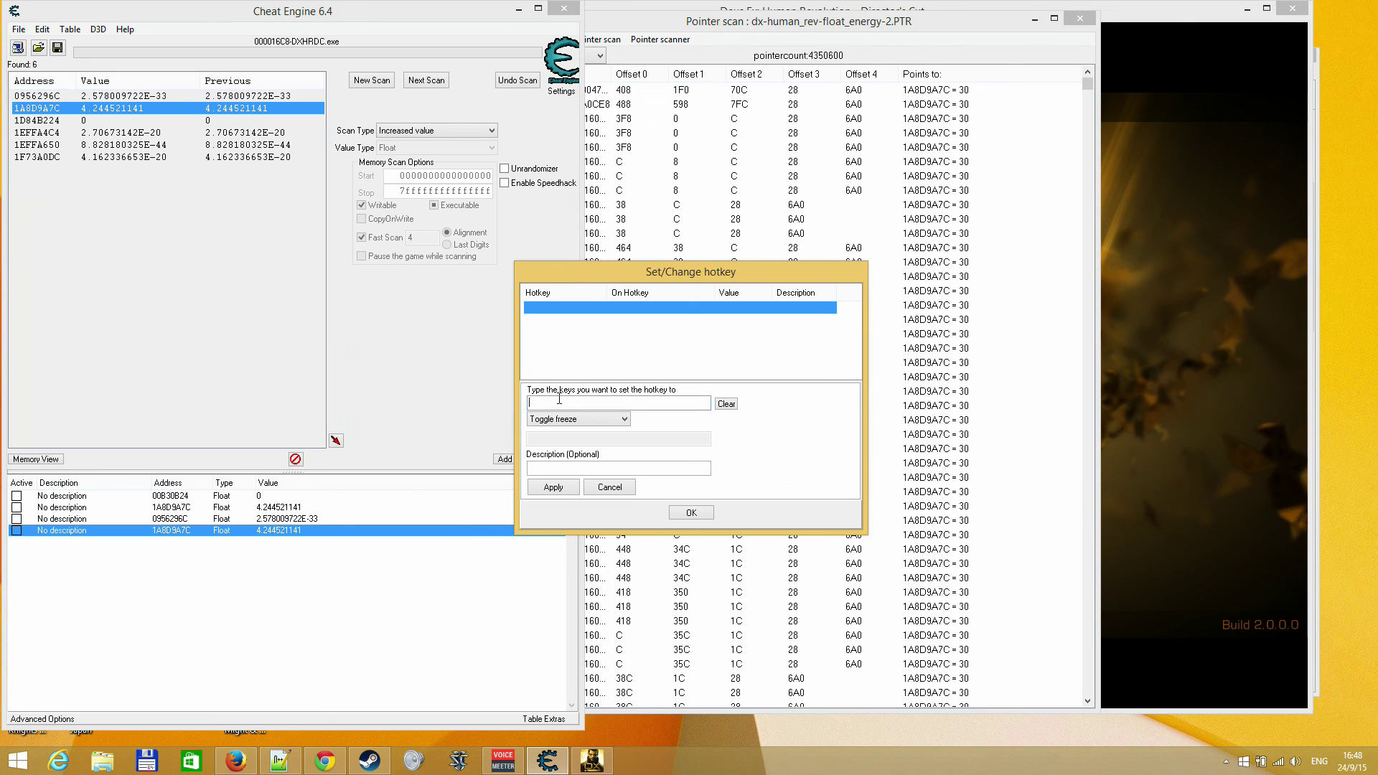
key("ctrl+KP_1")
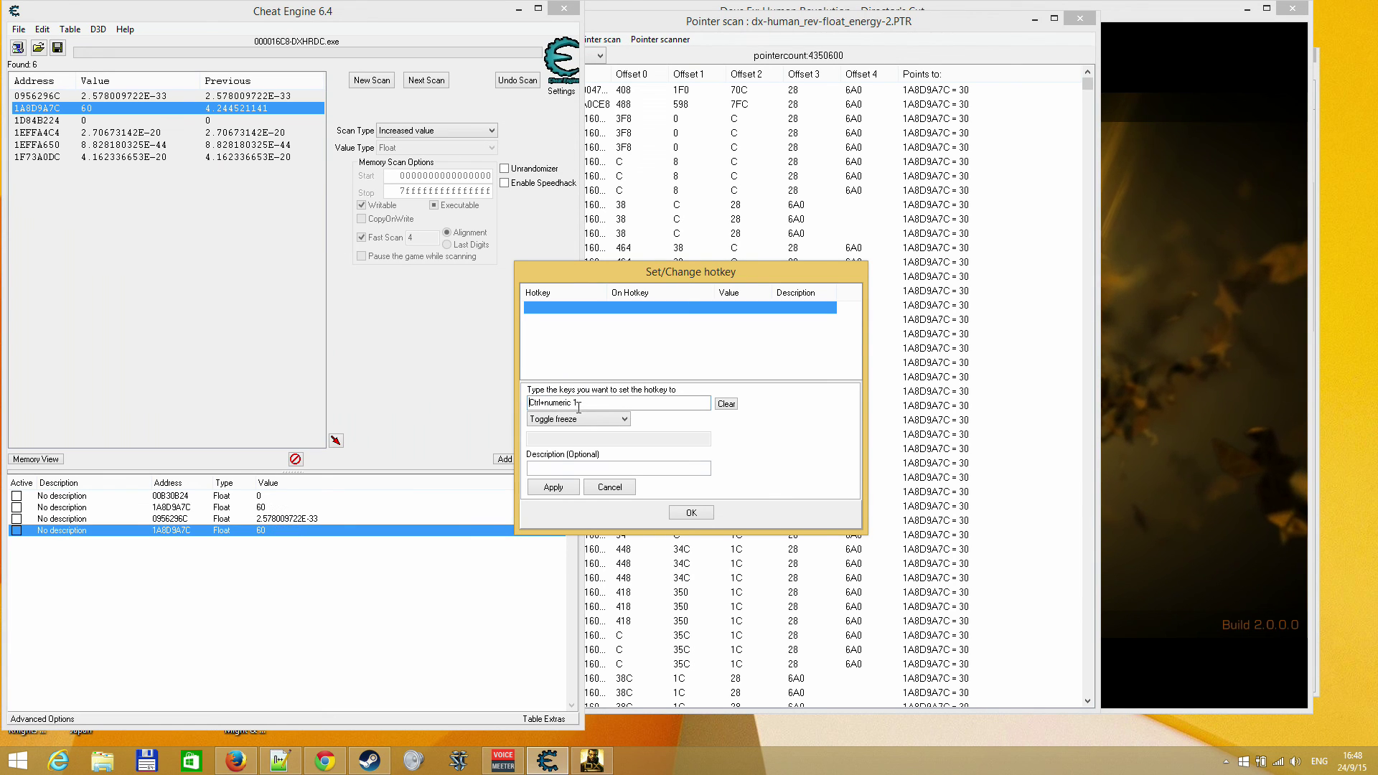
left_click(543, 418)
key("s")
left_click(668, 422)
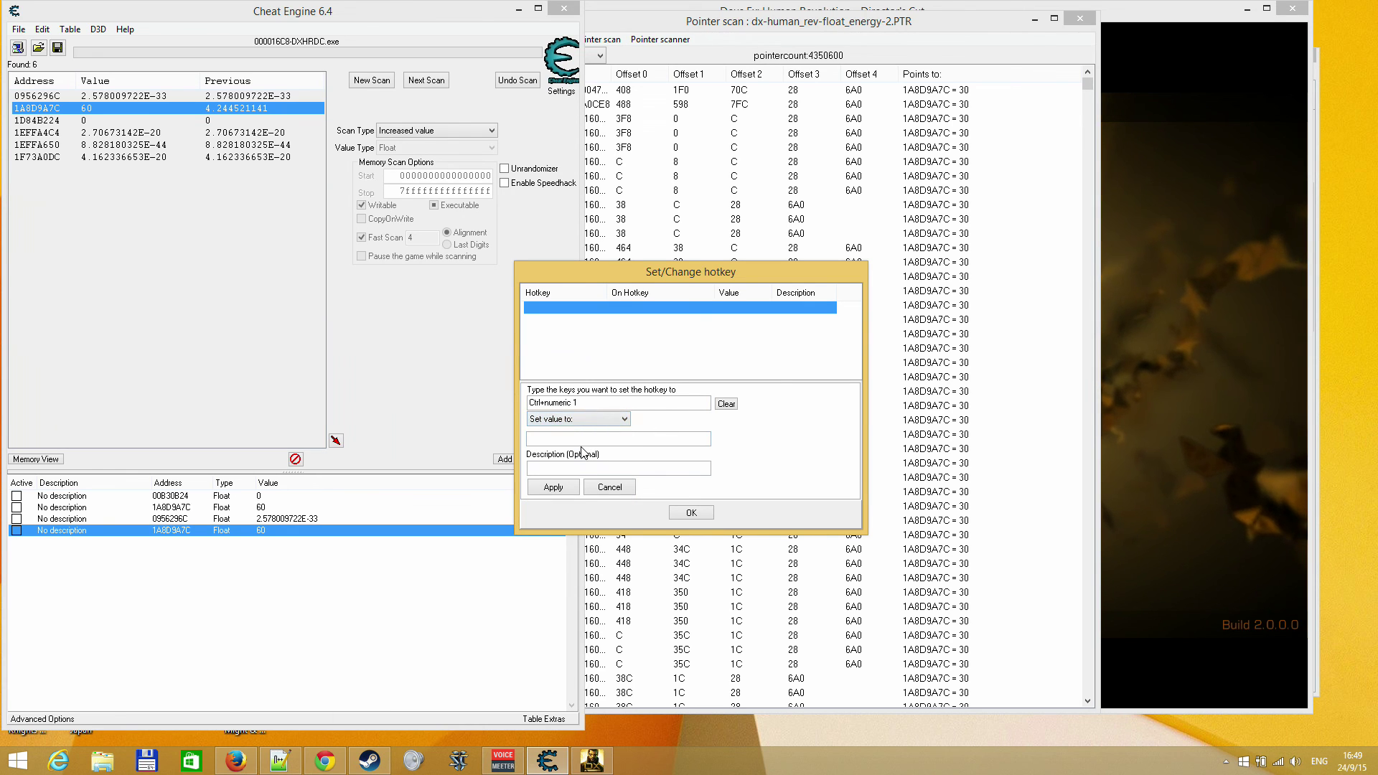
type("60")
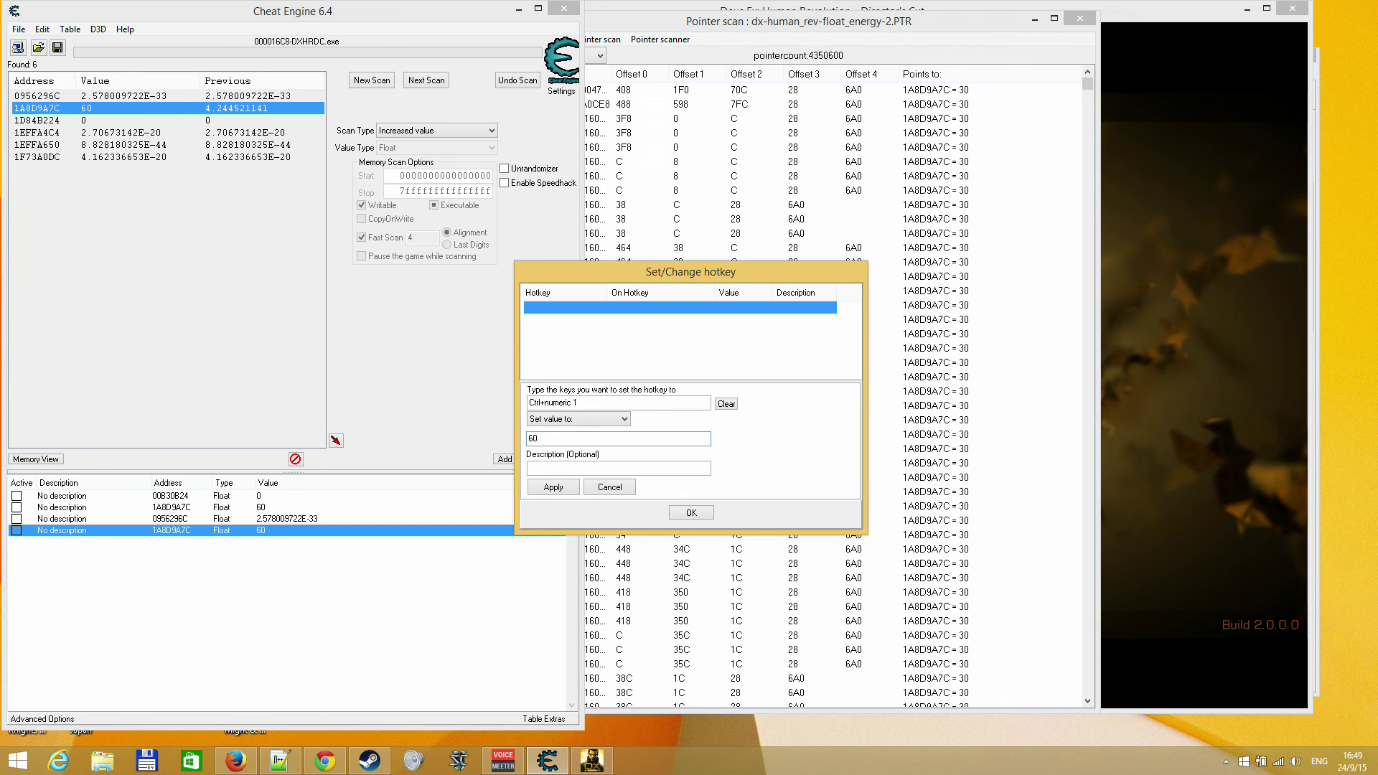
left_click(691, 513)
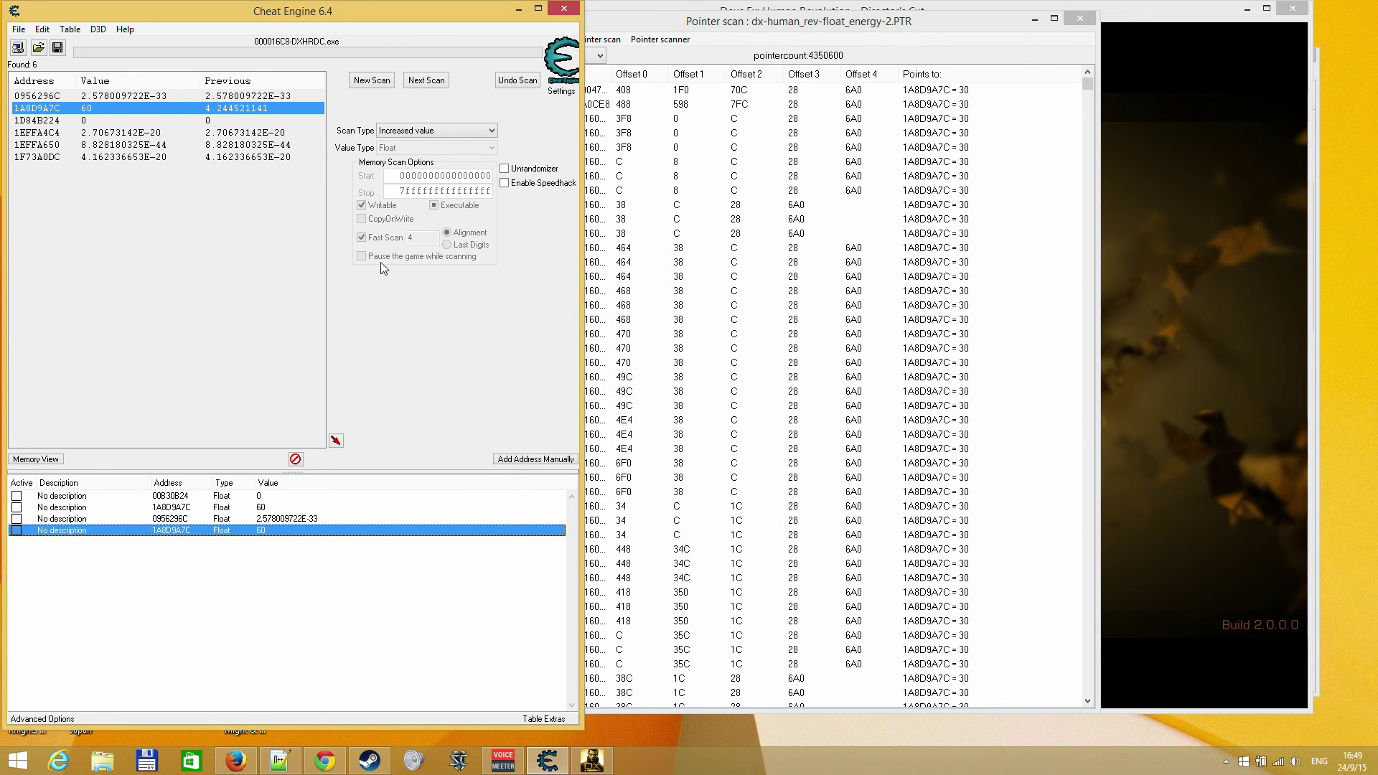
Review the hotkeys of the older 1A8D9A7C record and delete that duplicate from the address list
left_click(272, 509)
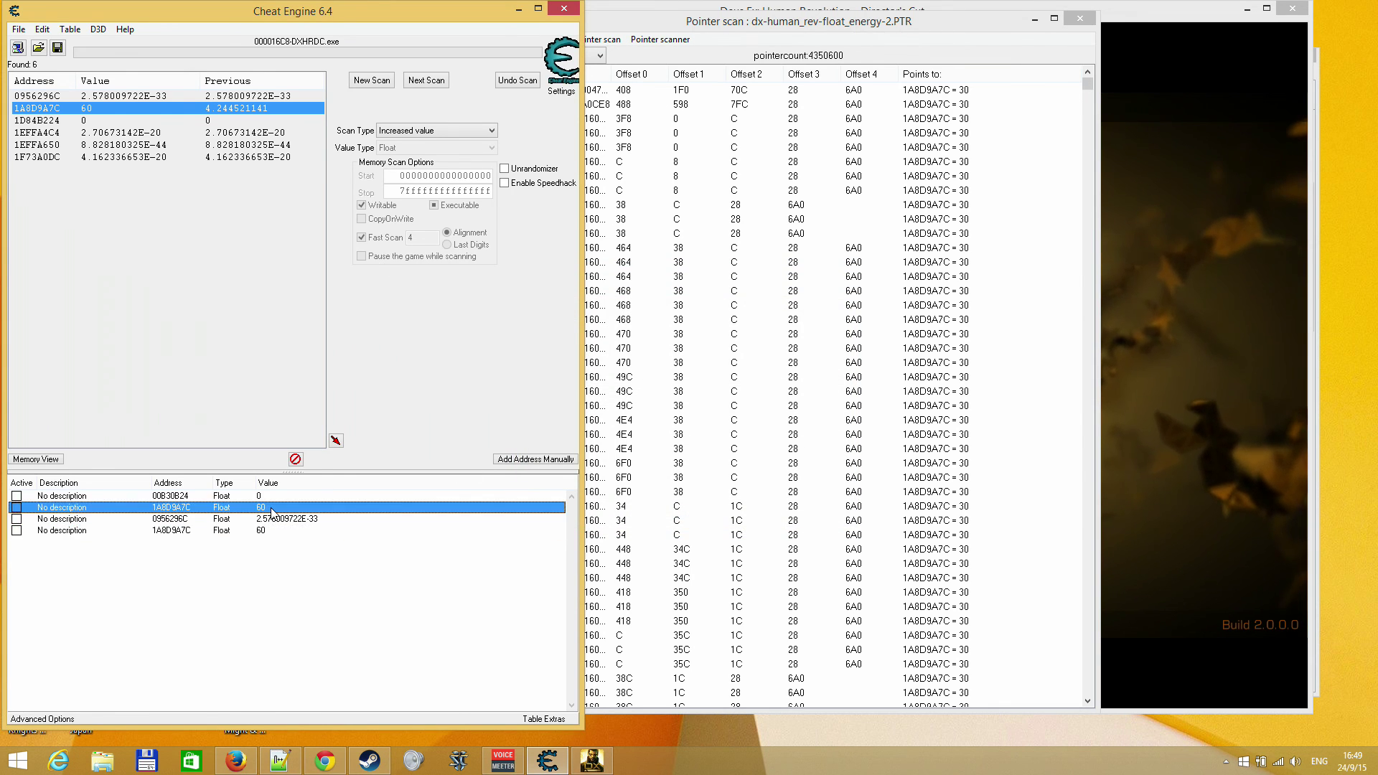
right_click(272, 511)
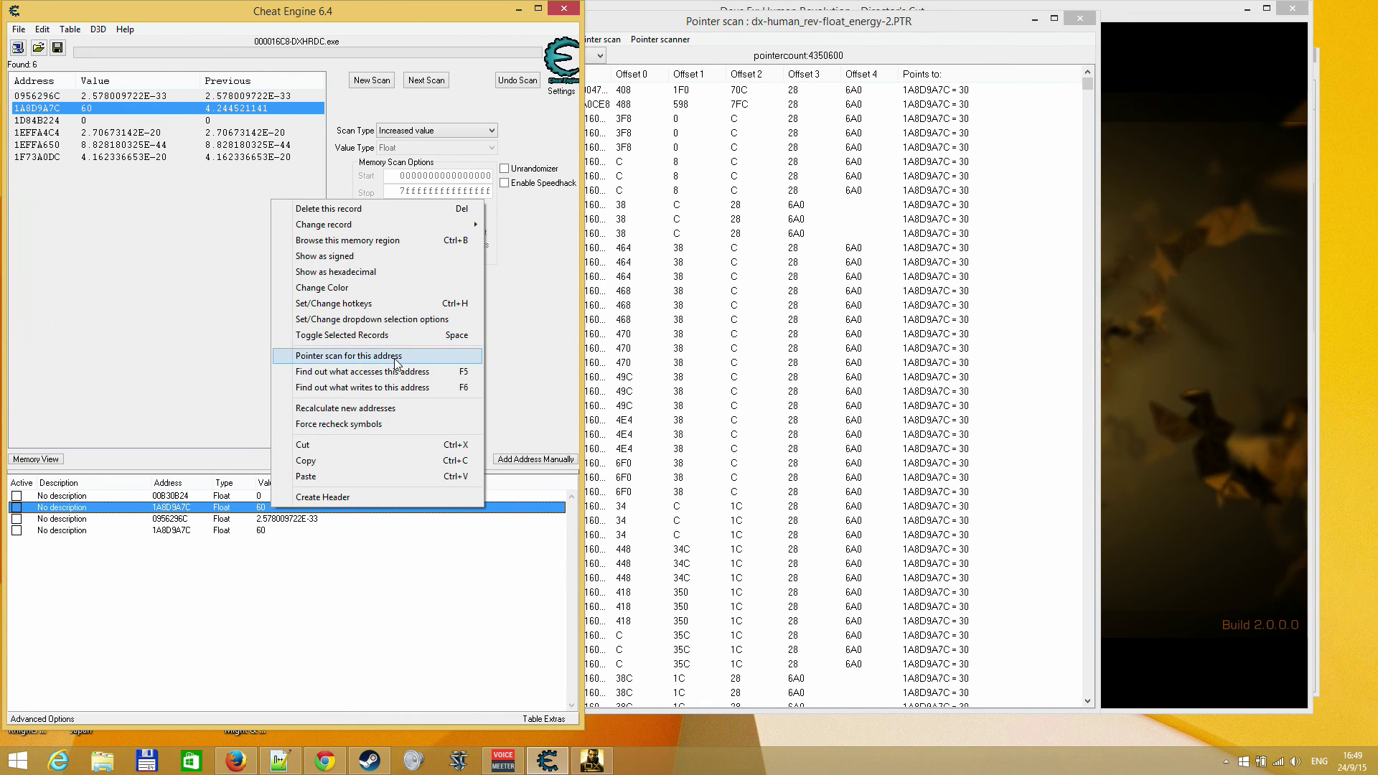
left_click(424, 303)
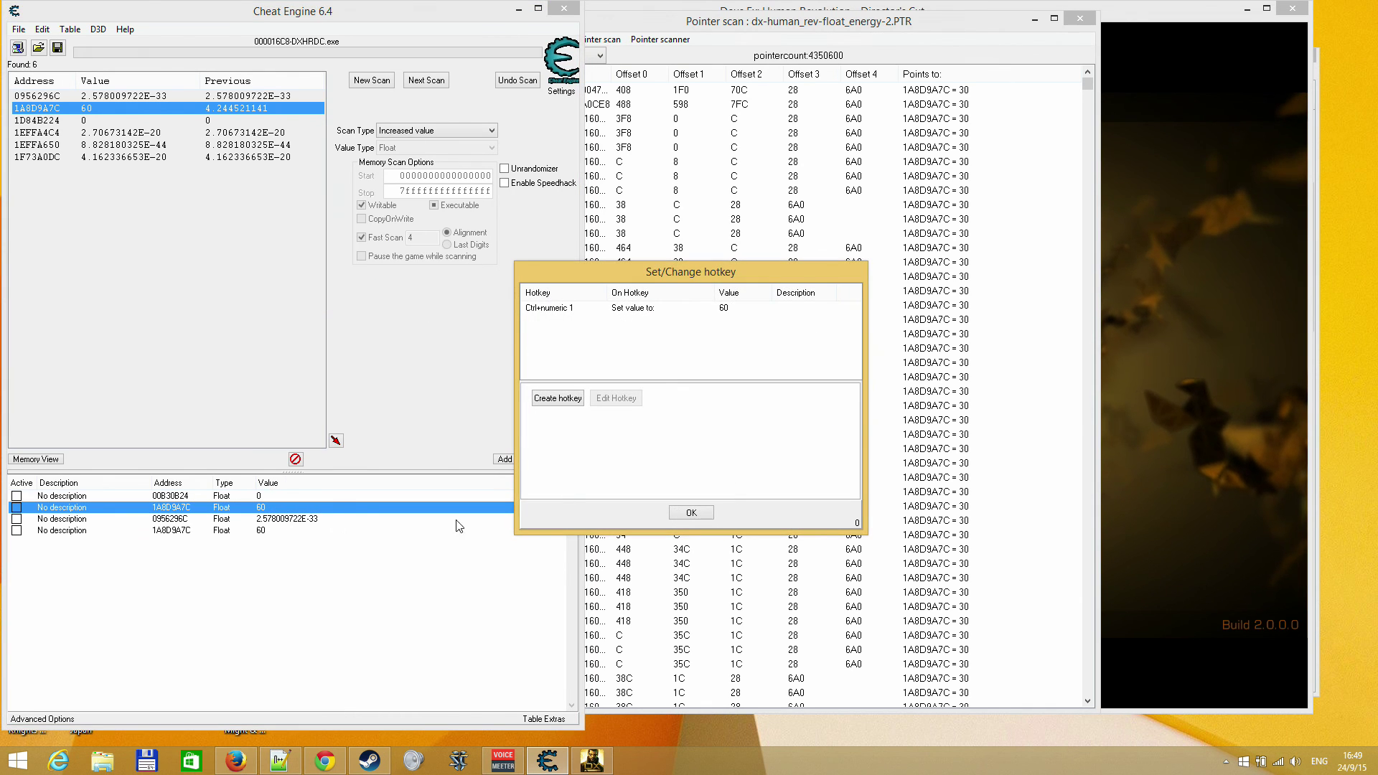
left_click(693, 509)
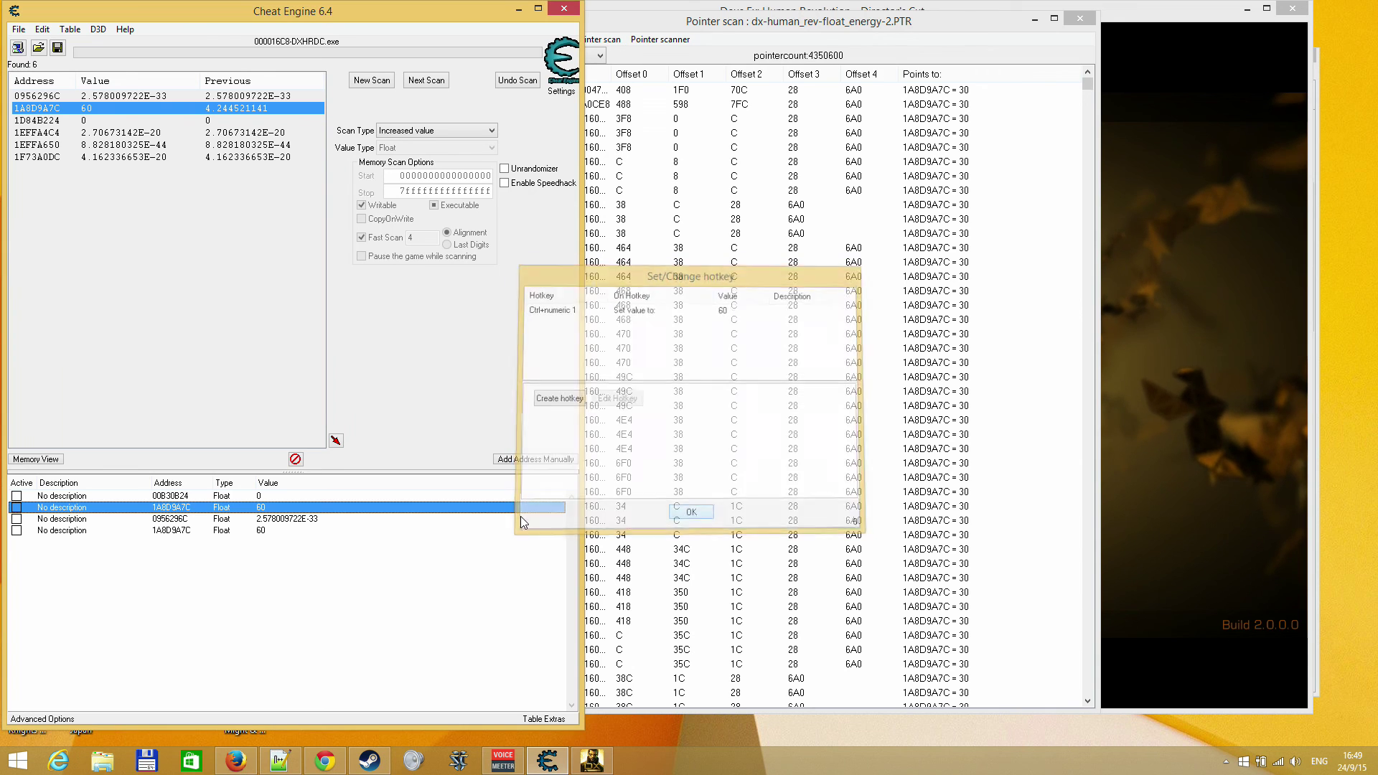
key("Delete")
key("Return")
Switch to Deus Ex, resume the game to check the energy cells, and pause again
left_click(1147, 354)
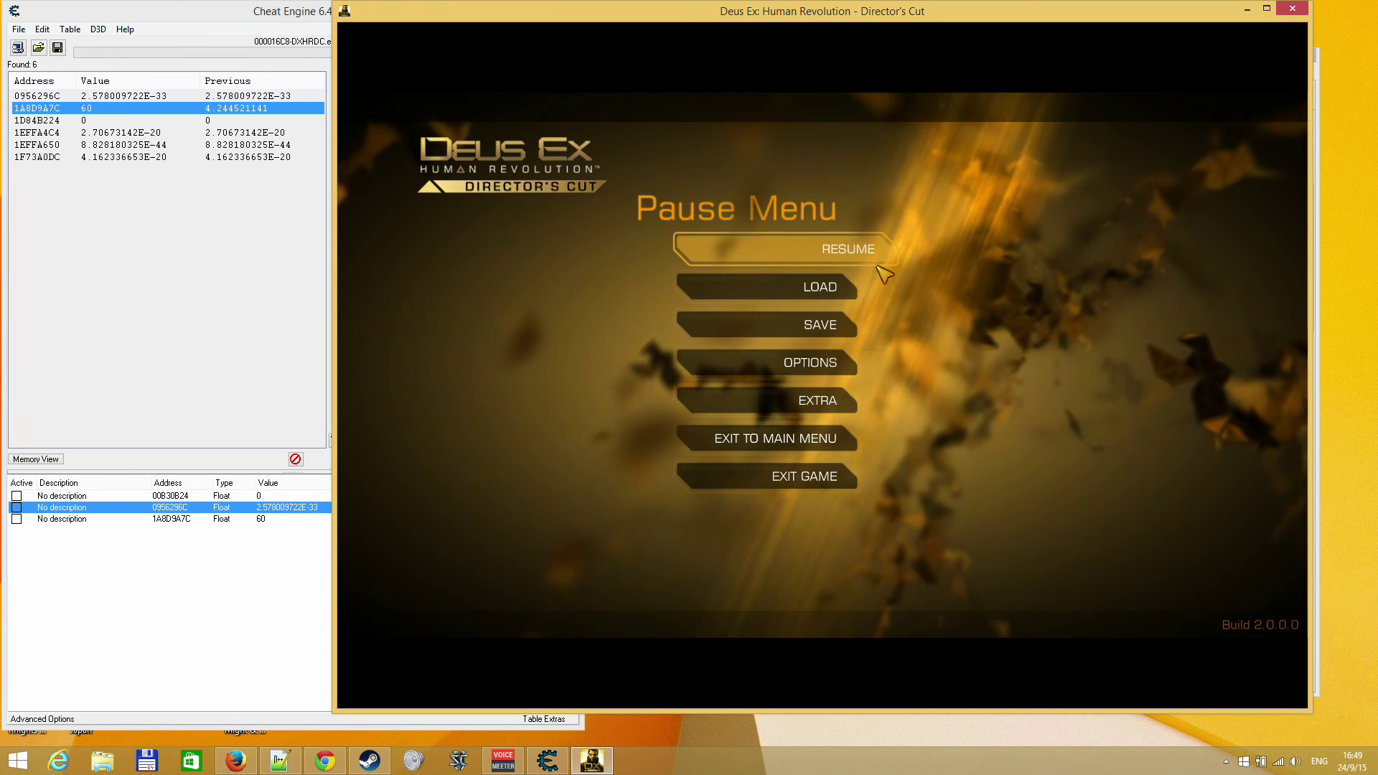
key("Escape")
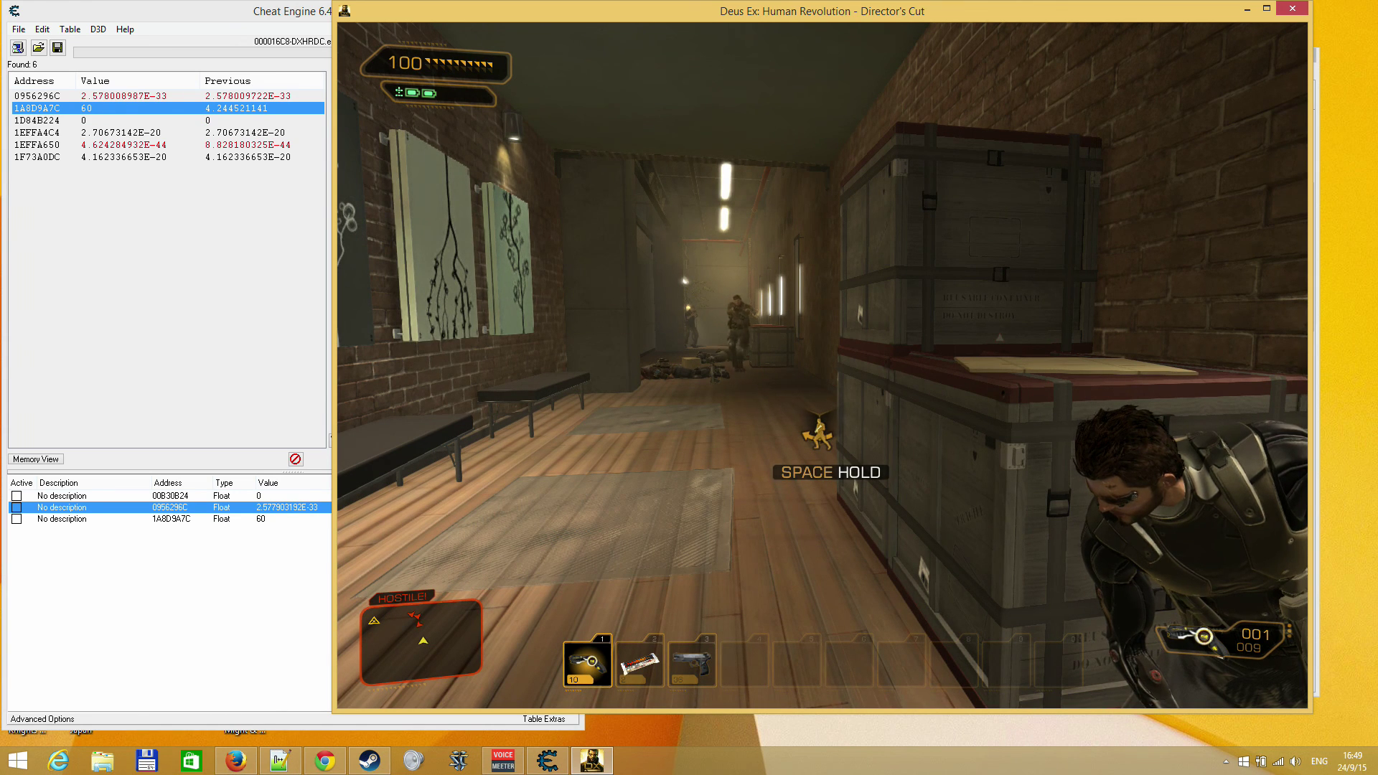
key("Escape")
Switch to Firefox and highlight the LUA script editor instruction in the Energy Regain code thread
key("alt+Tab")
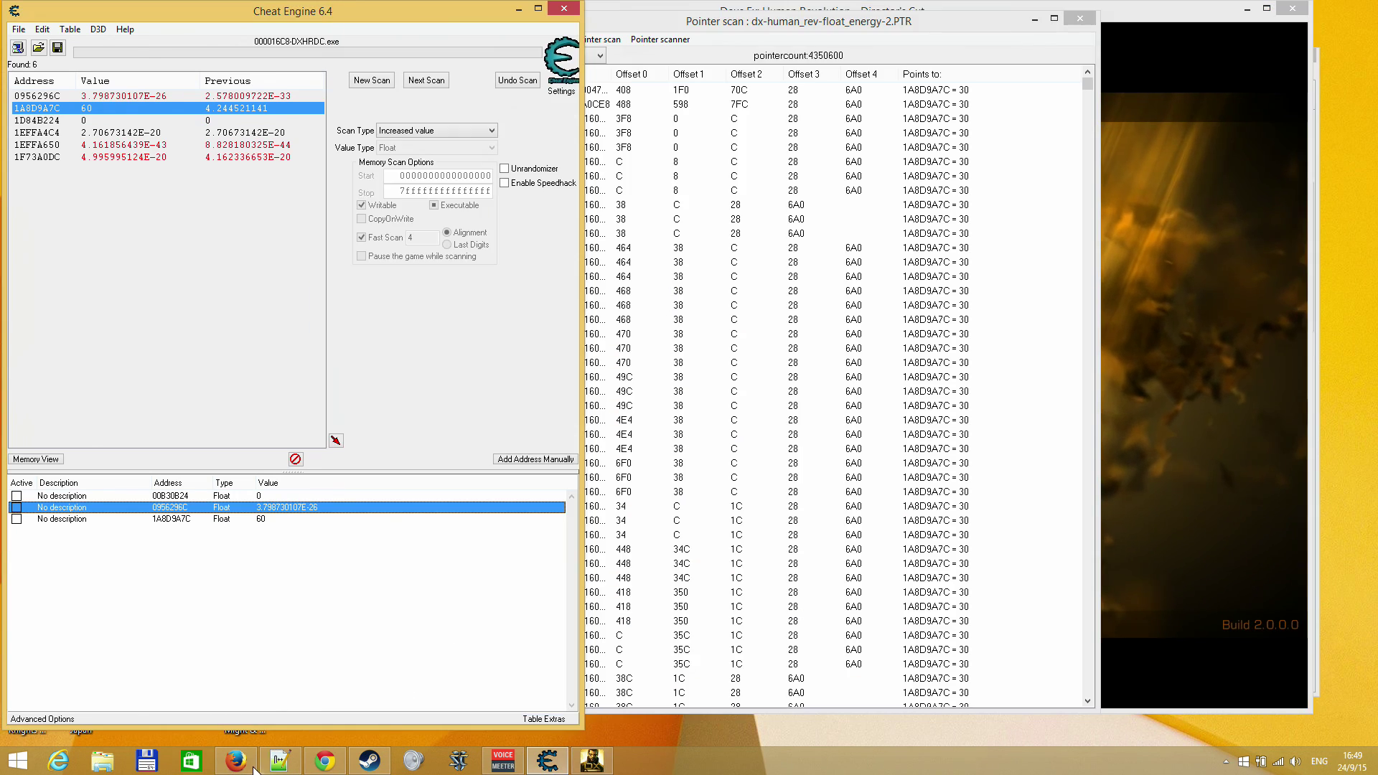
left_click(253, 766)
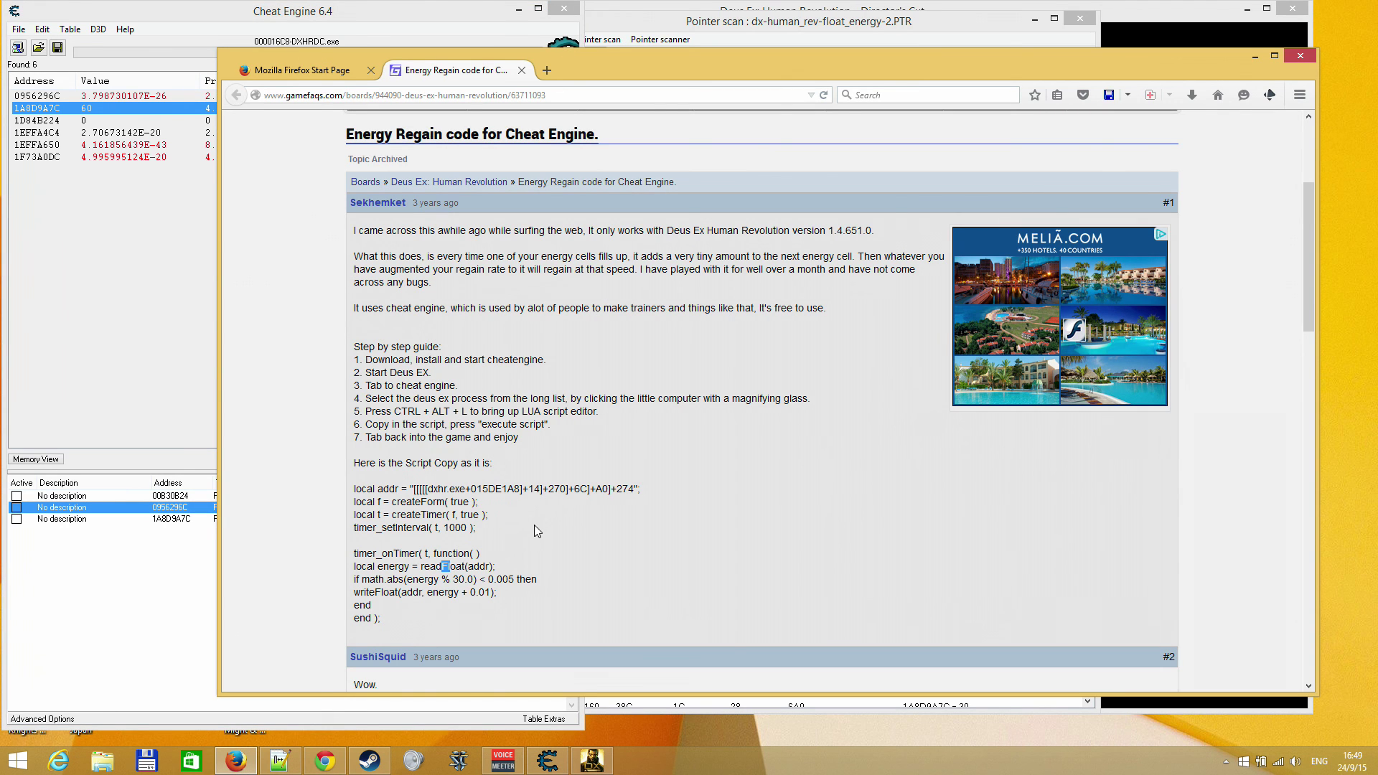
left_click_drag(520, 411, 559, 412)
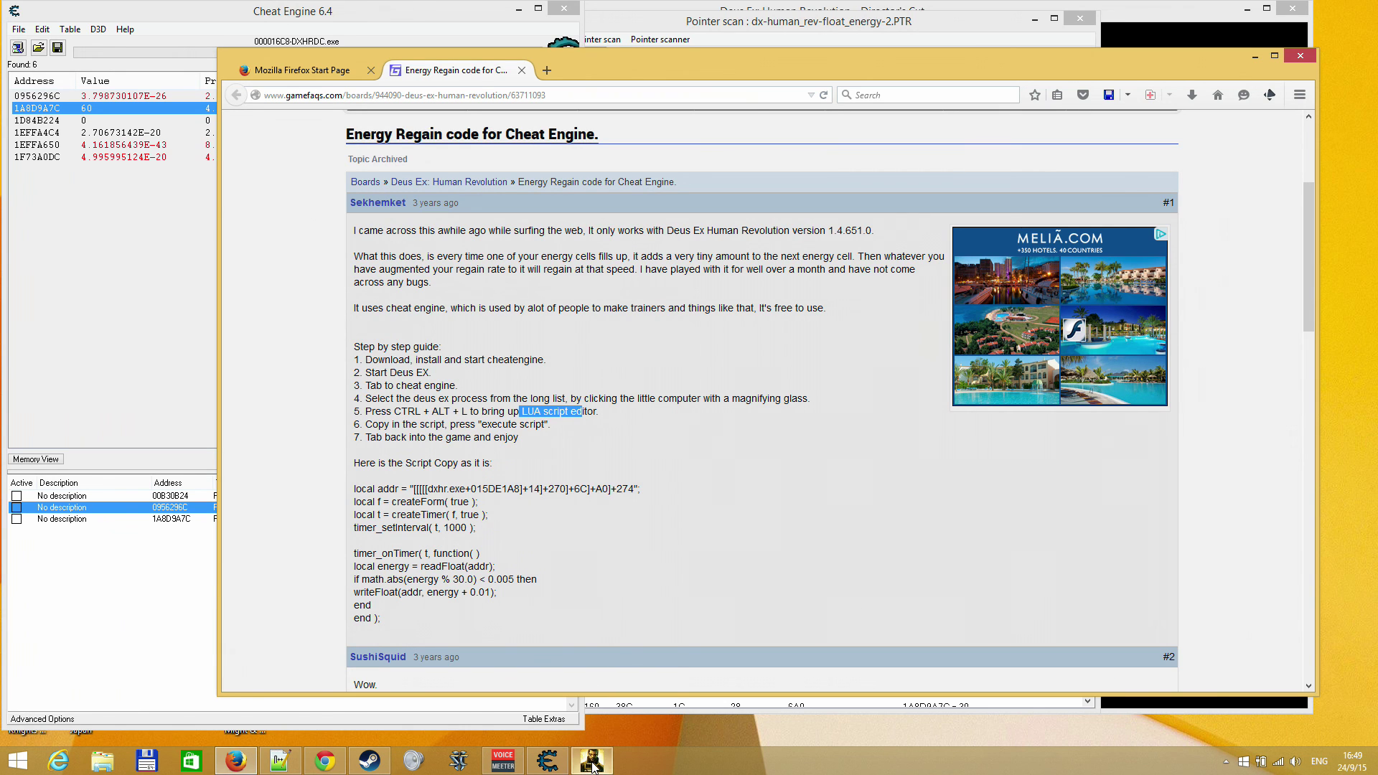
Bring Cheat Engine to the front, then switch to Deus Ex and resume play in cover behind the corridor crates
mouse_move(543, 758)
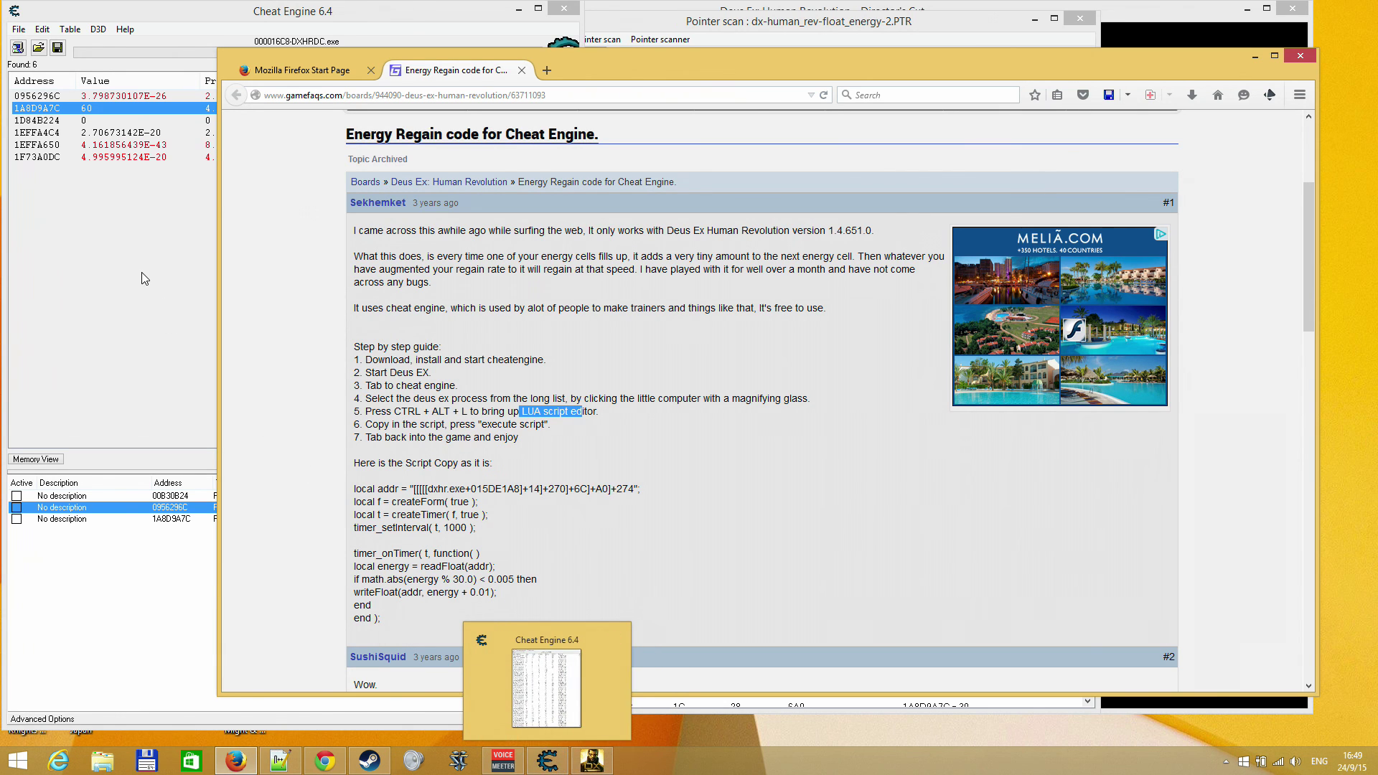
left_click(137, 172)
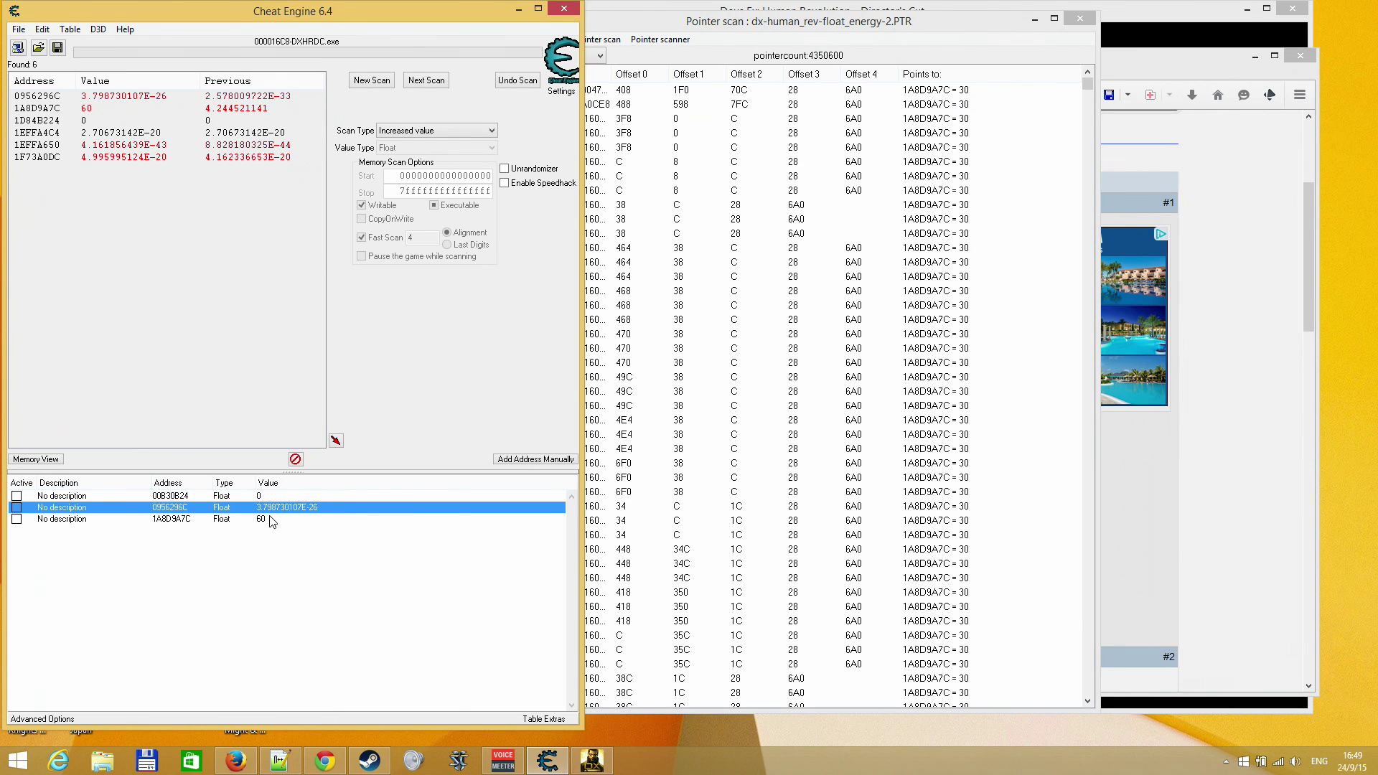
left_click(591, 760)
left_click(830, 251)
key("w")
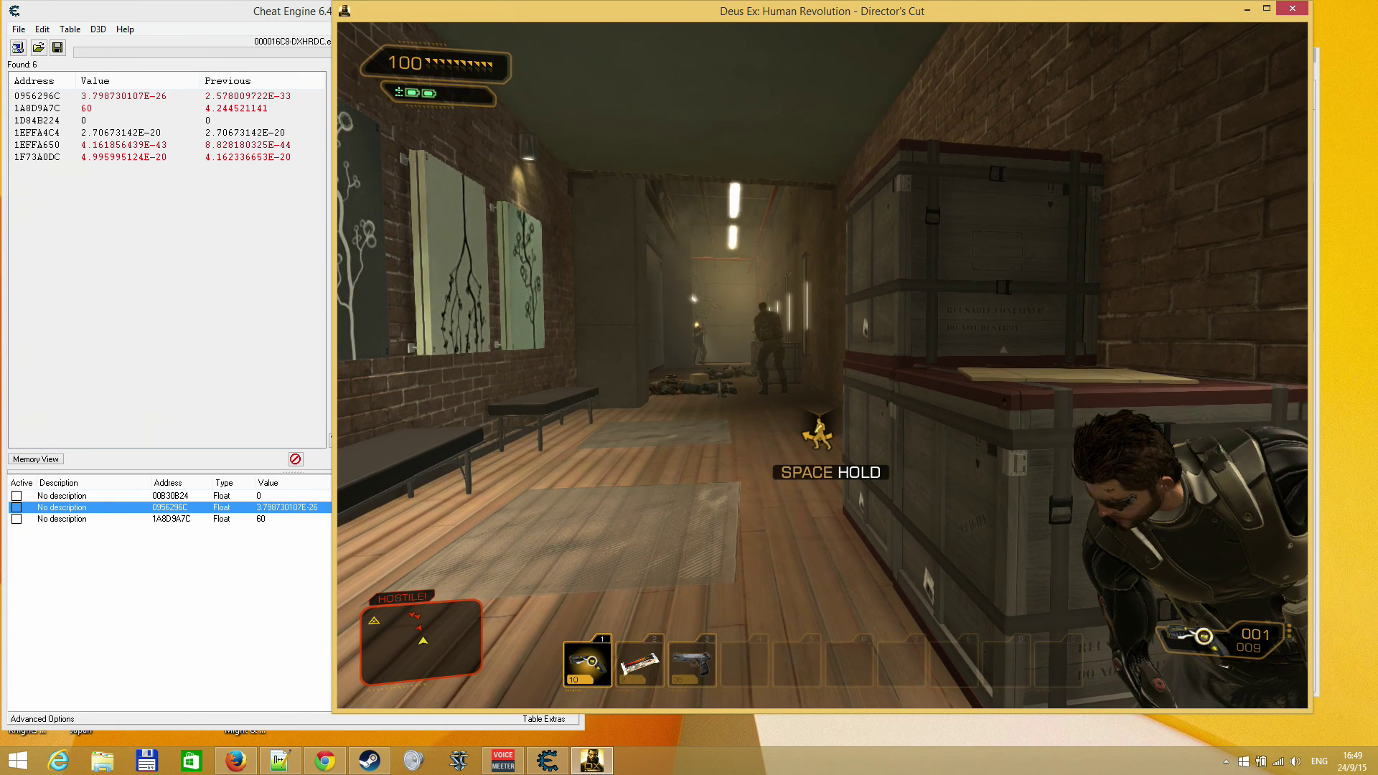
key("w")
key("w")
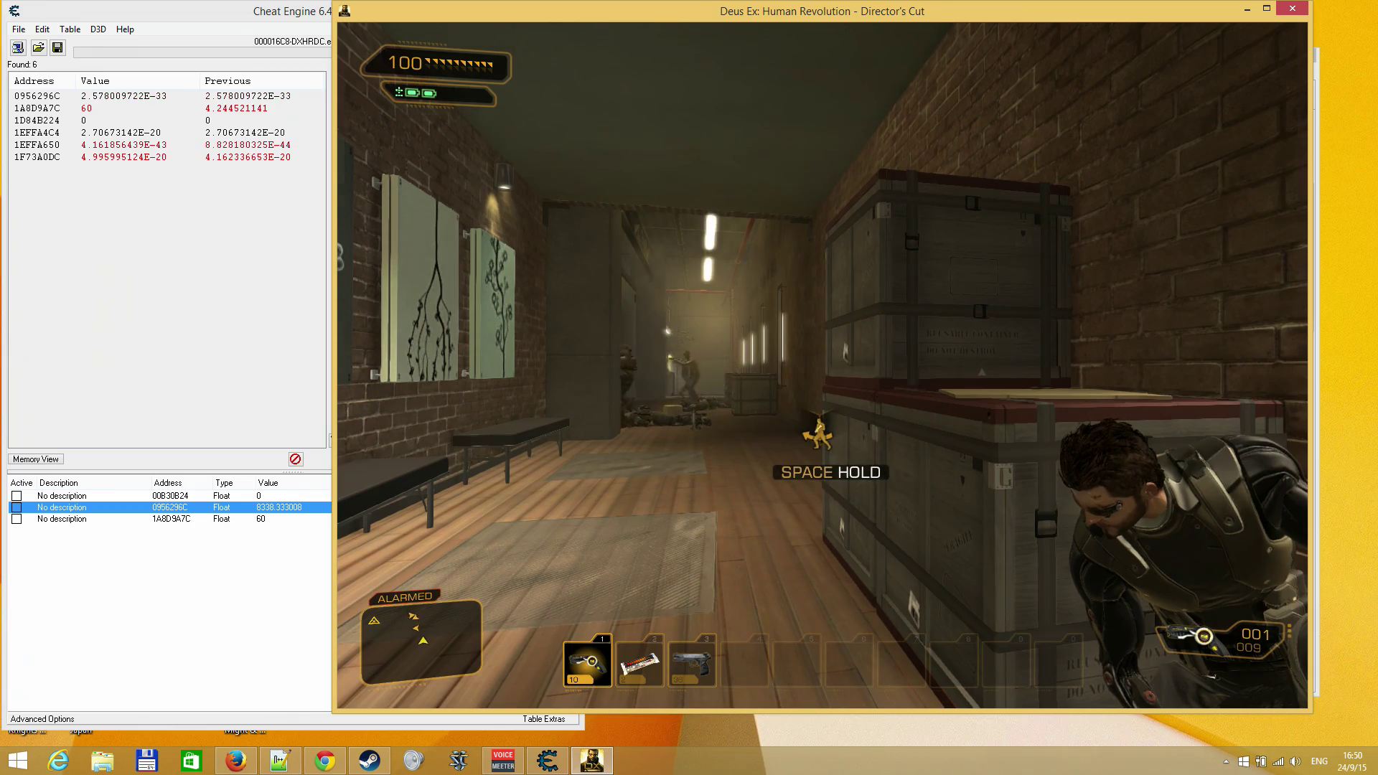
Retreat from the corridor crates down the stairs and take cover behind the concrete wall at their foot
key("w")
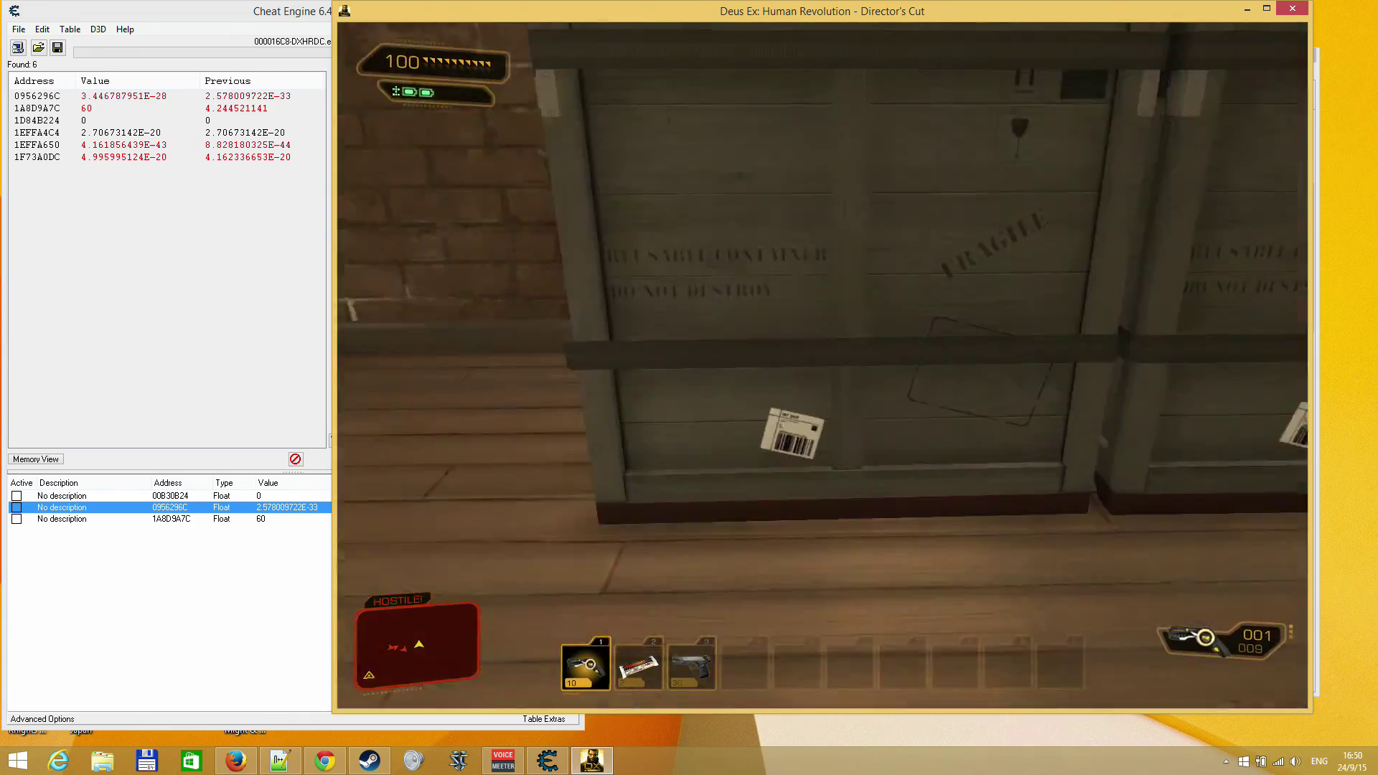
key("w")
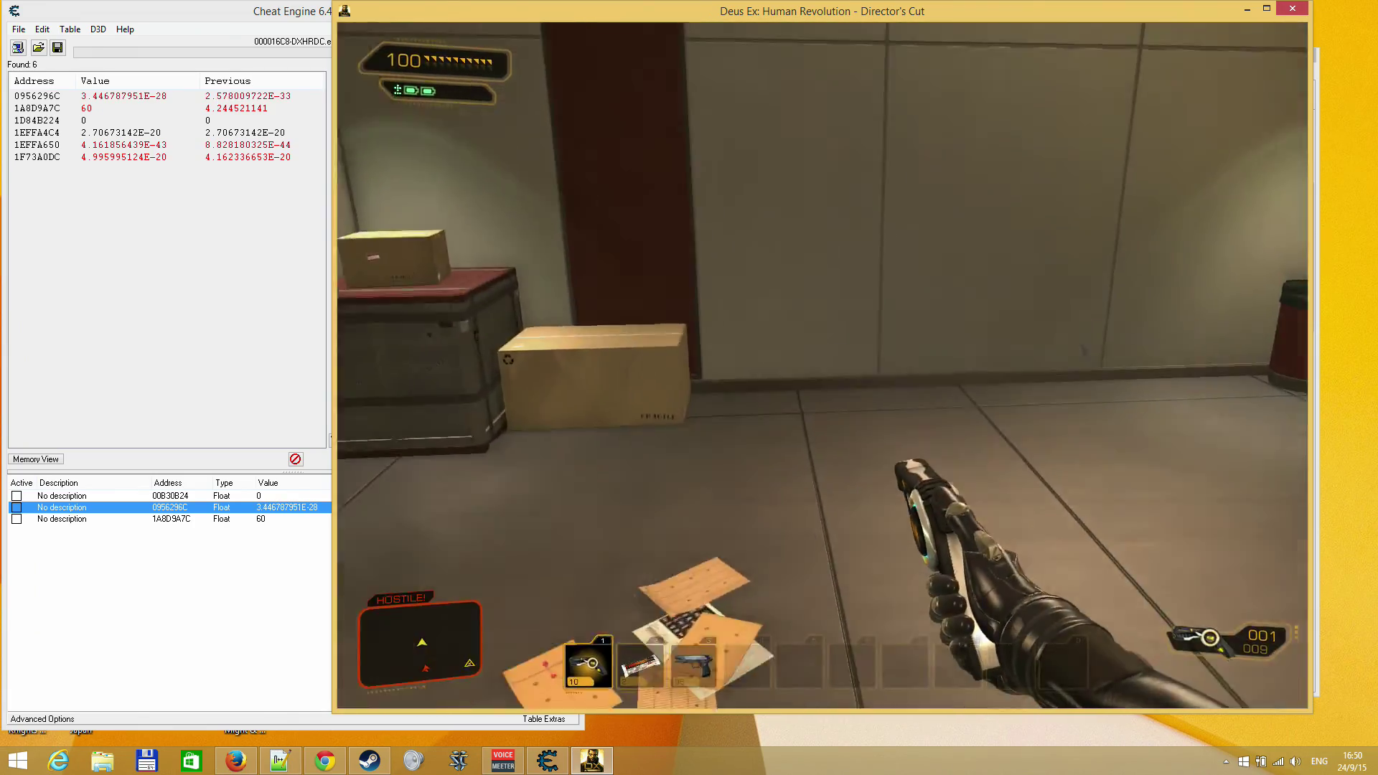
key("w")
right_click(822, 365)
key("w")
key("d")
key("d")
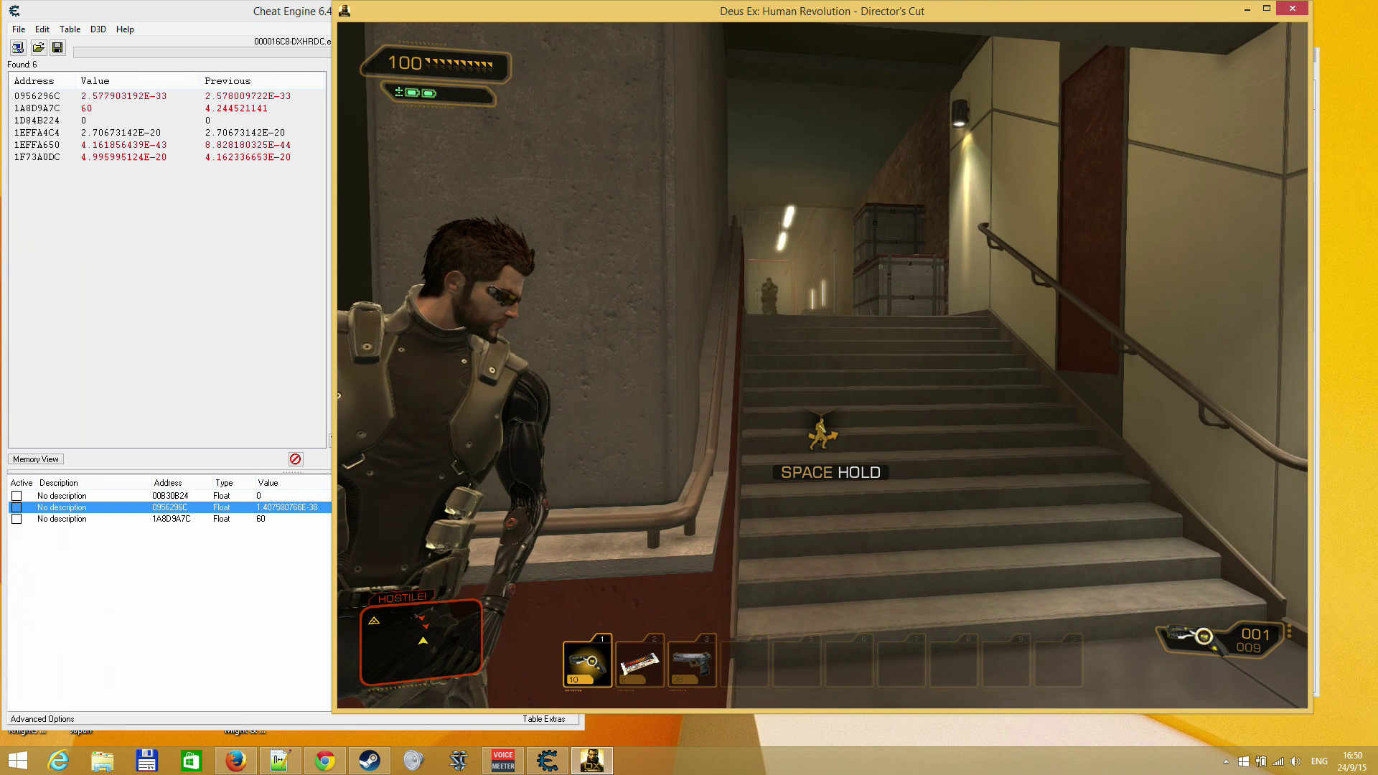
Watch the guards from cover beside the stairs, briefly equipping the pistol before returning to the first weapon
key("d")
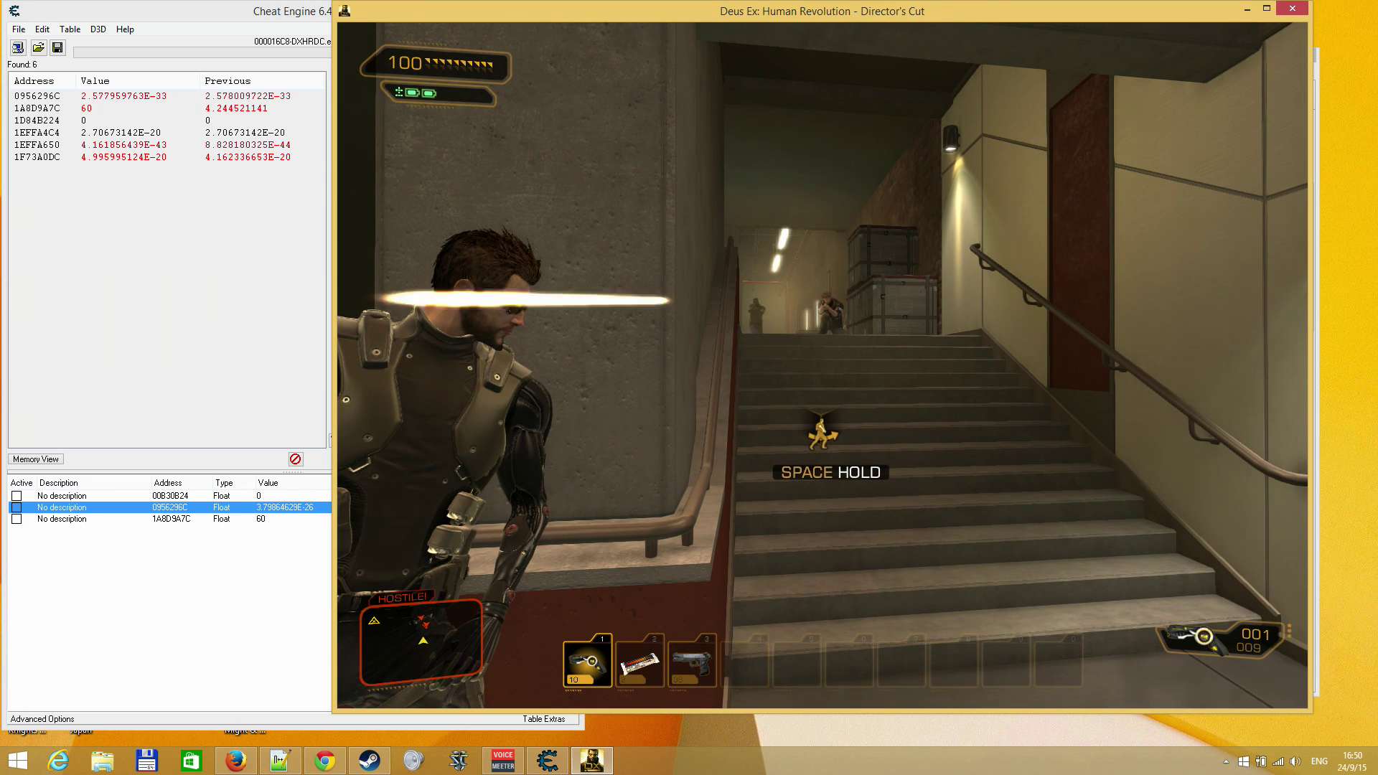
key("d")
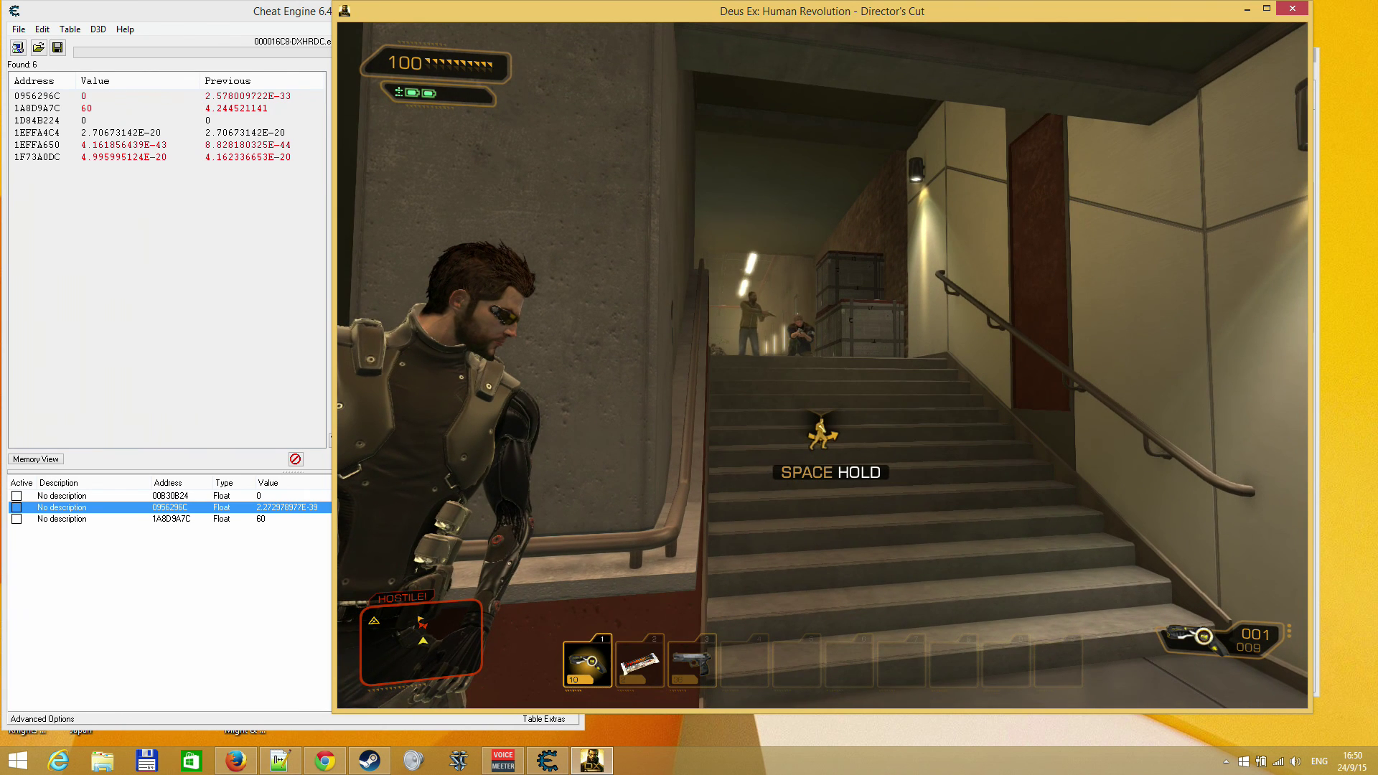
key("3")
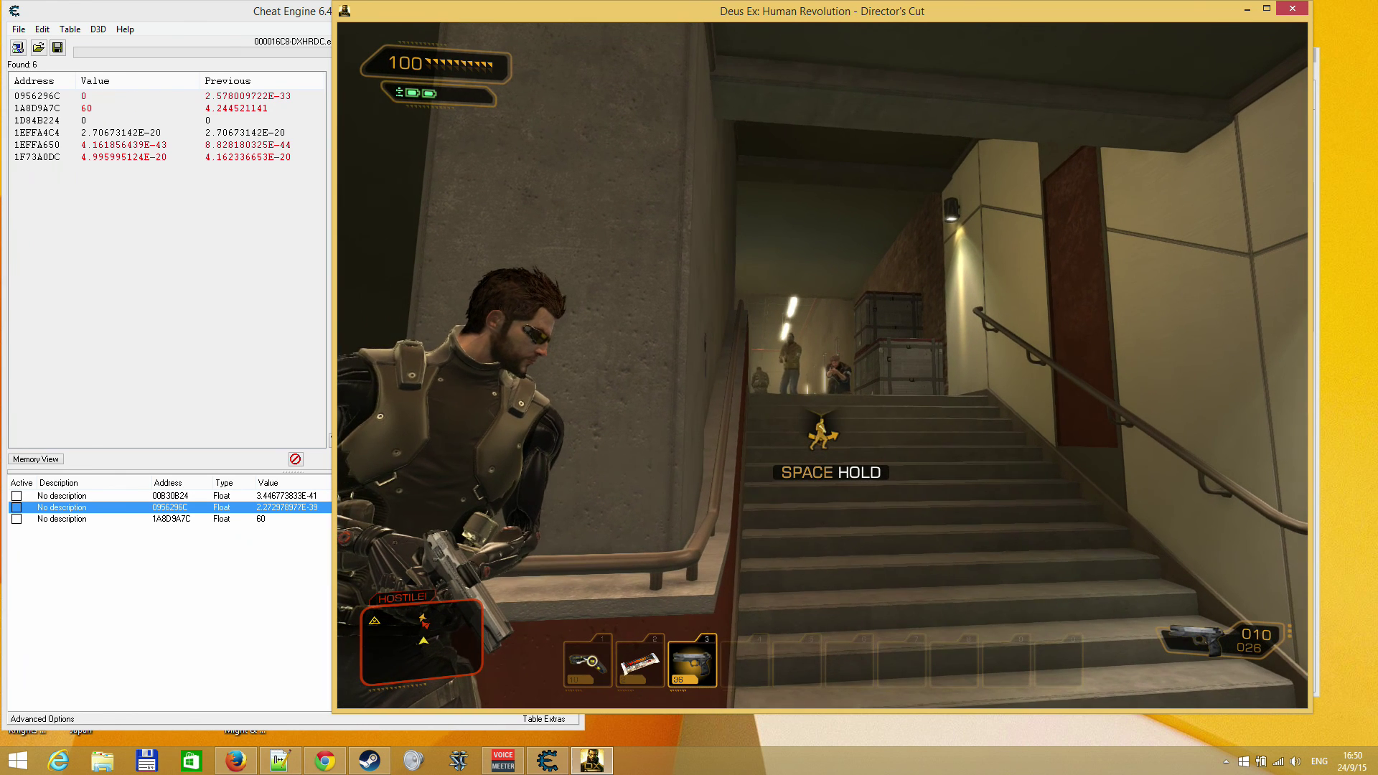
key("1")
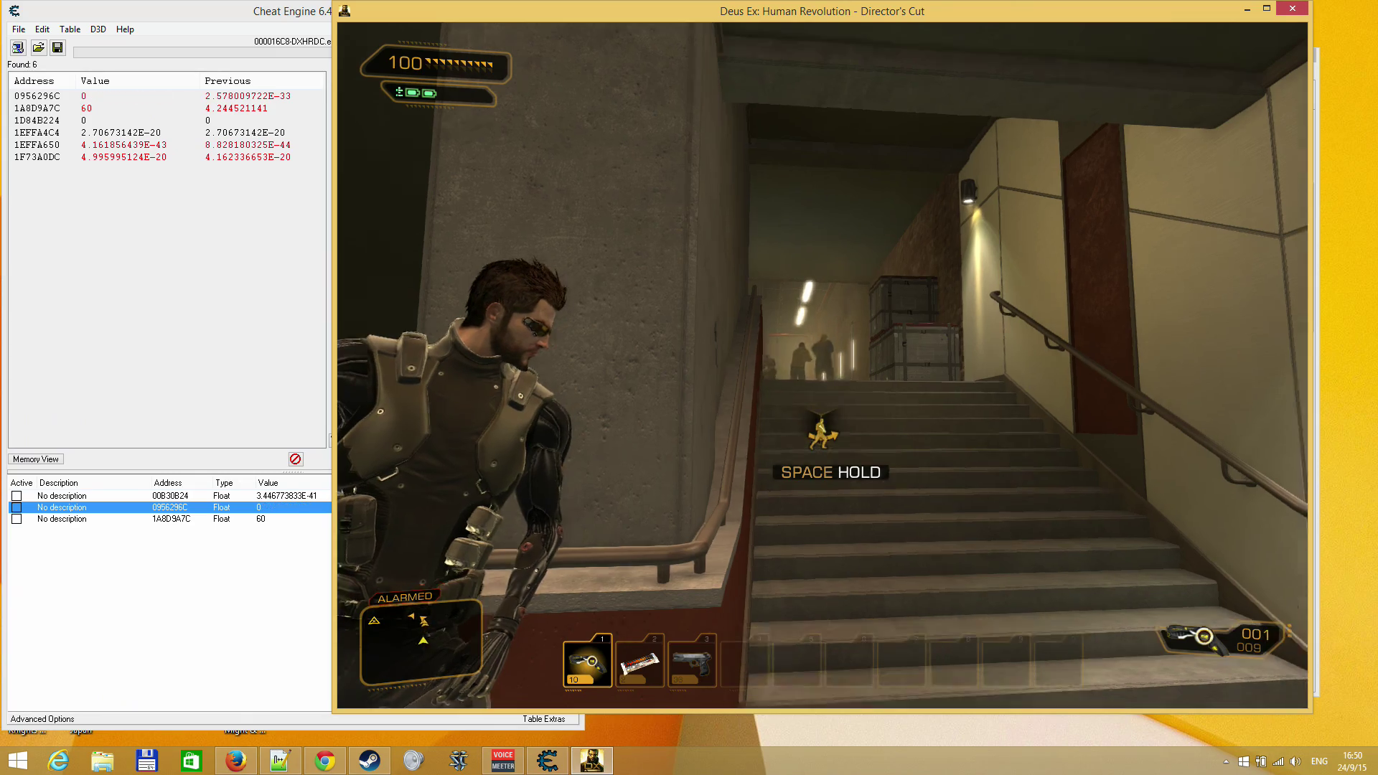
Climb back up past the crates into the corridor and perform a takedown on the guards there
key("w")
key("w")
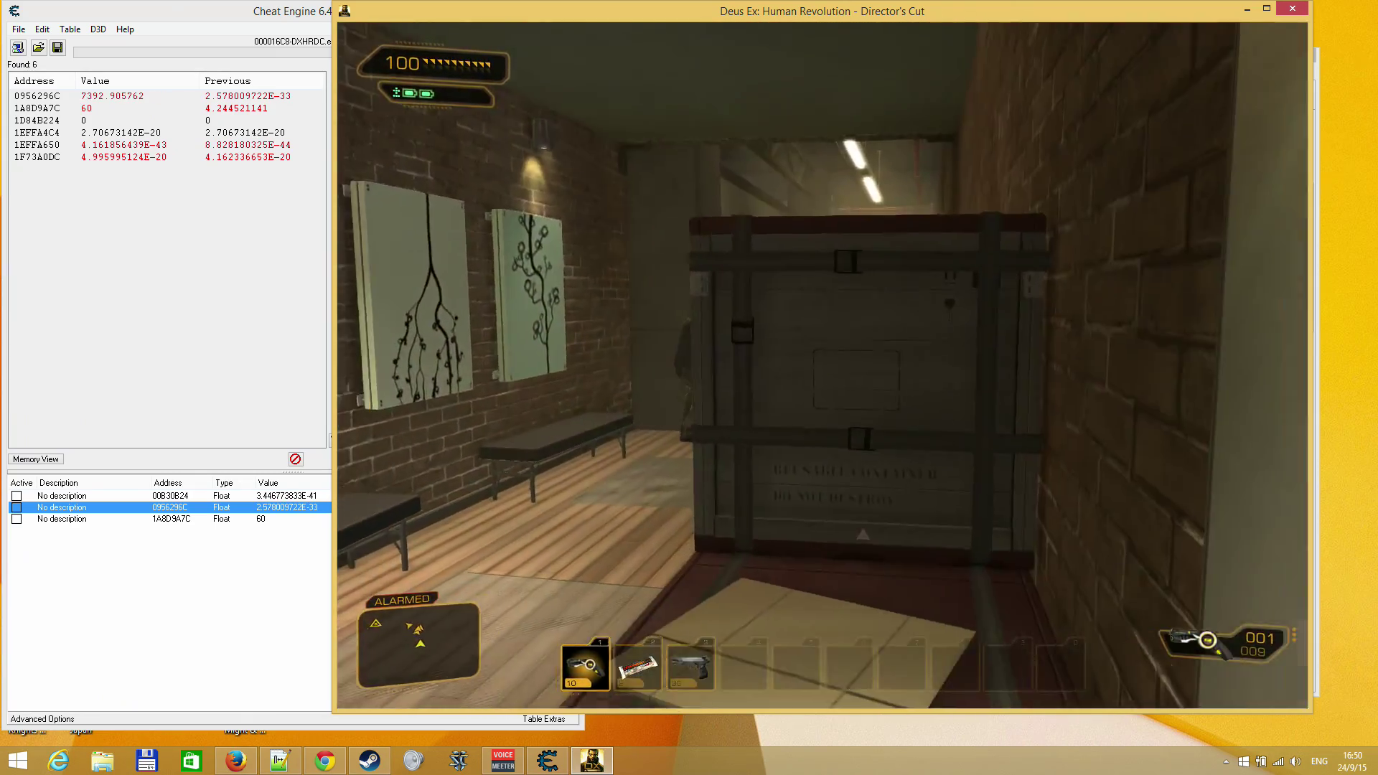
right_click(822, 365)
key("a")
key("w")
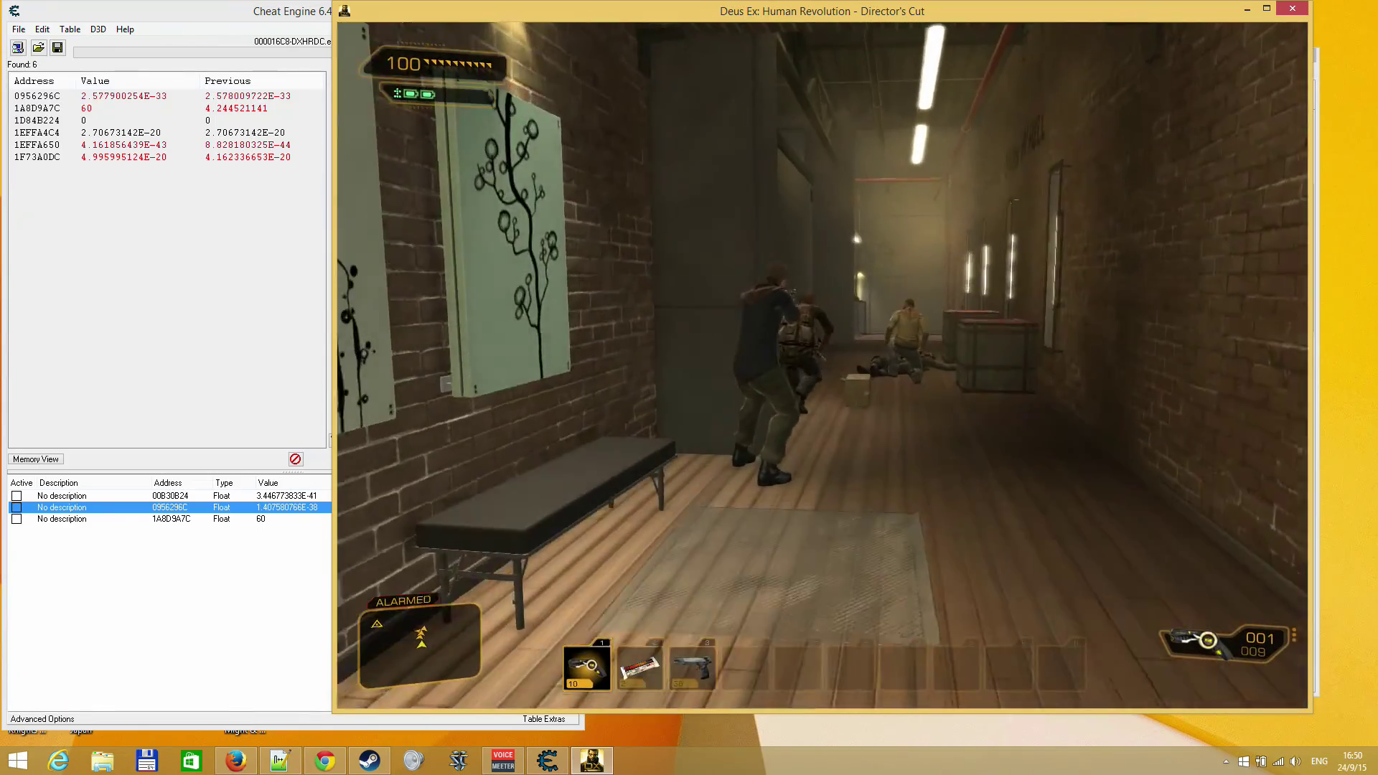
key("q")
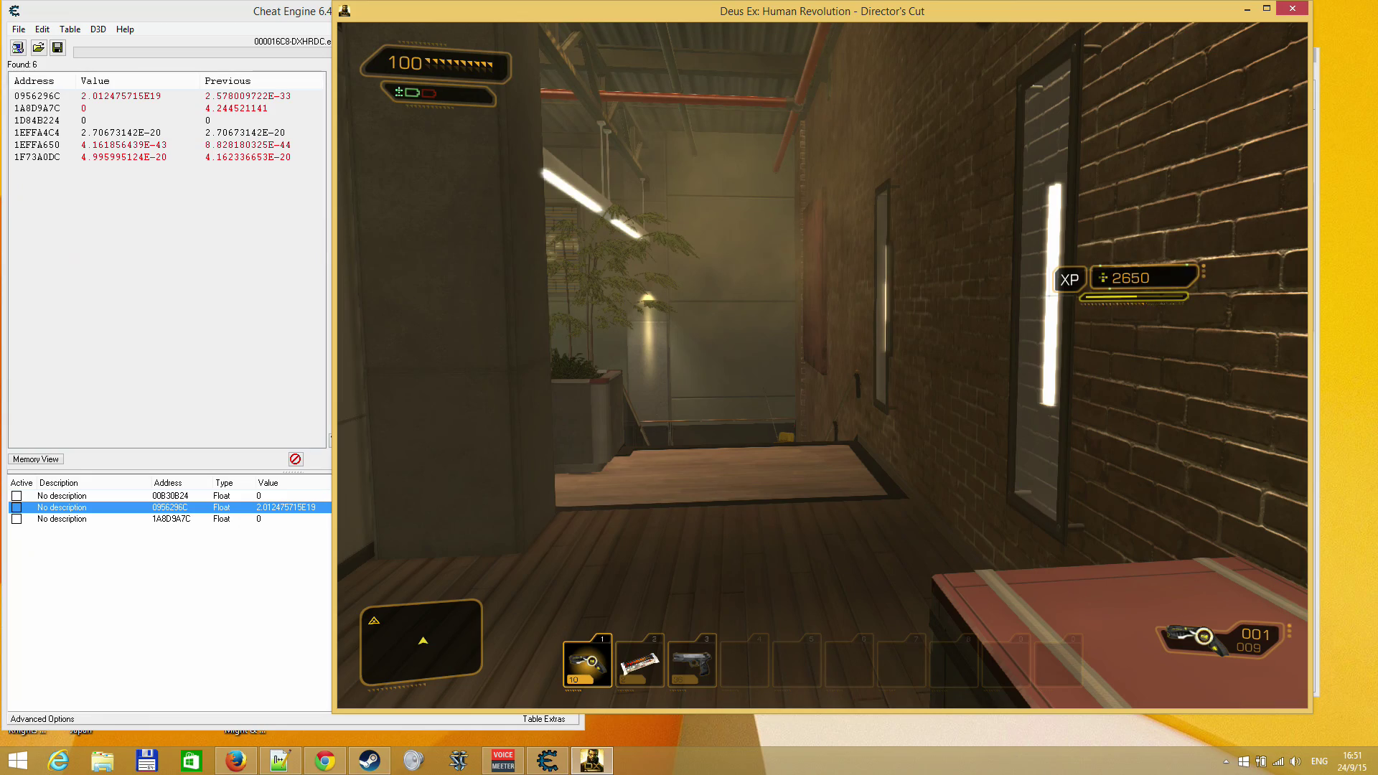
Refill the energy by setting 1A8D9A7C to 60 with its hotkey, and loot 10mm pistol ammo from the downed guards
key("w")
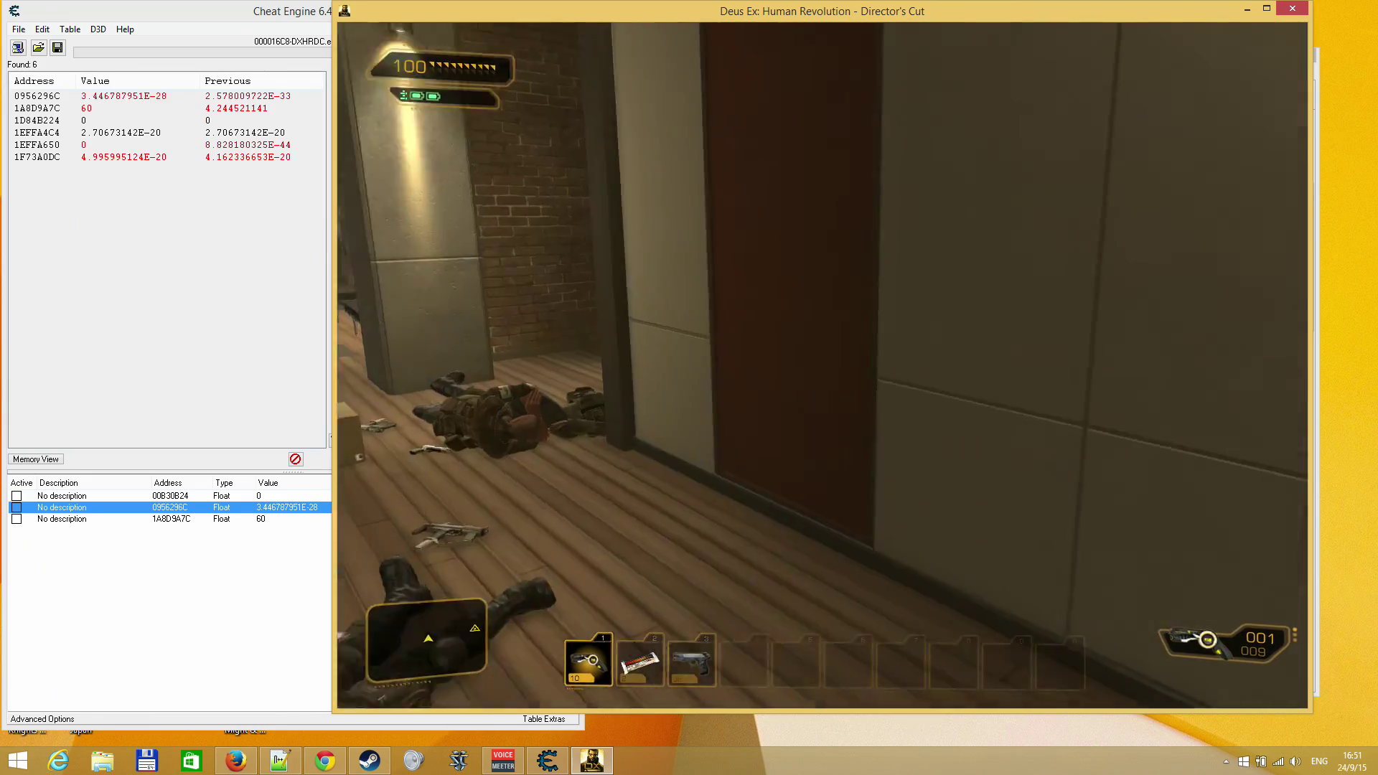
key("w")
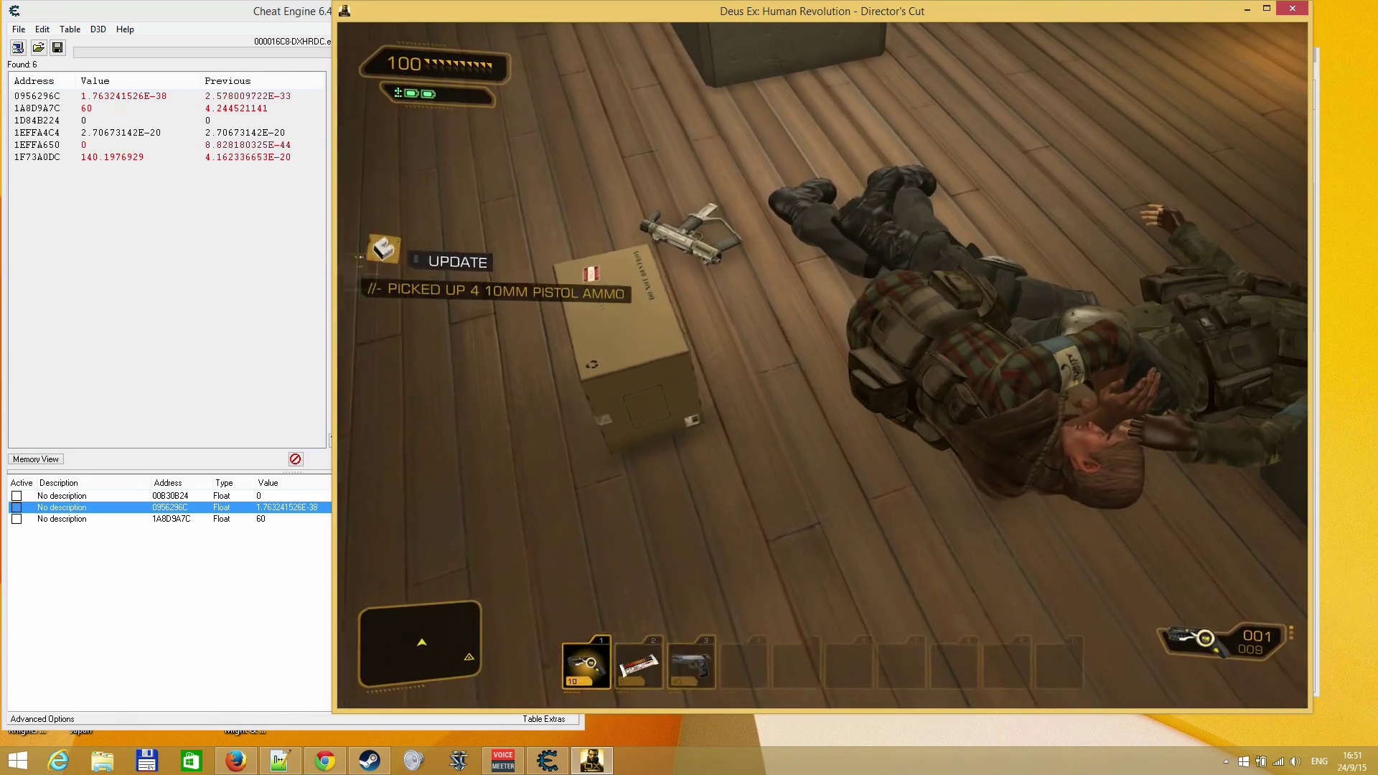